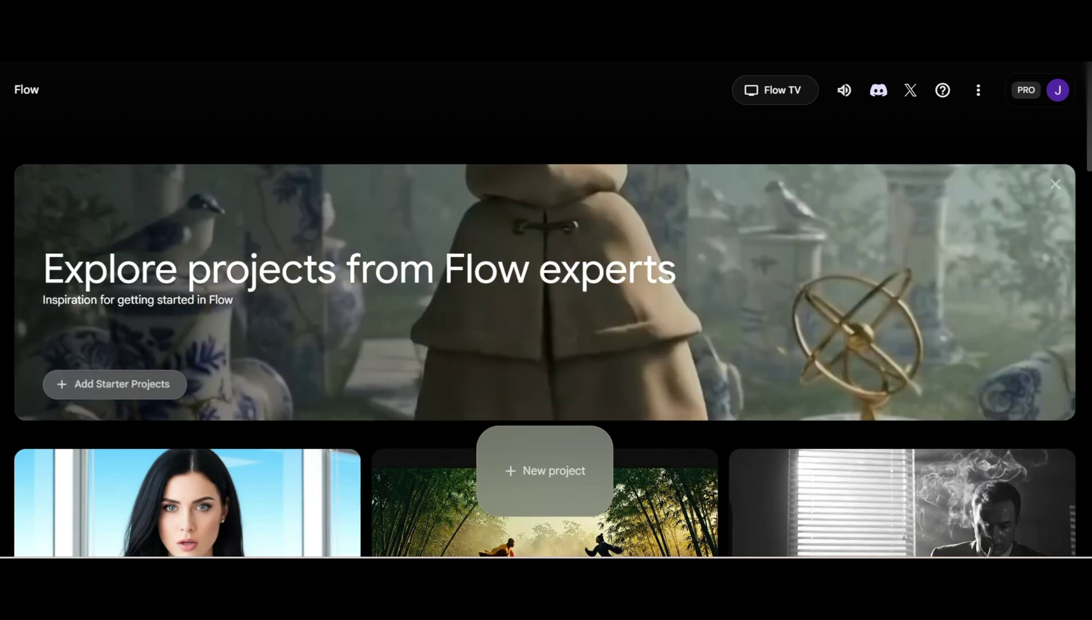
- Start a new Ingredients to Video project with the lab-coat woman image as ingredient
left_click(544, 471)
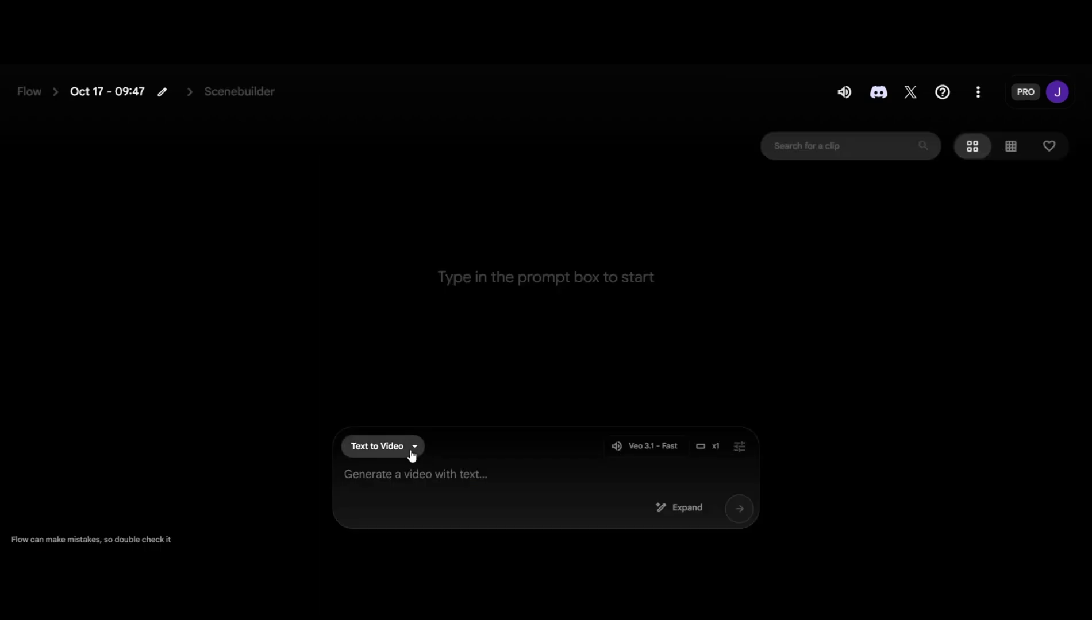
left_click(411, 453)
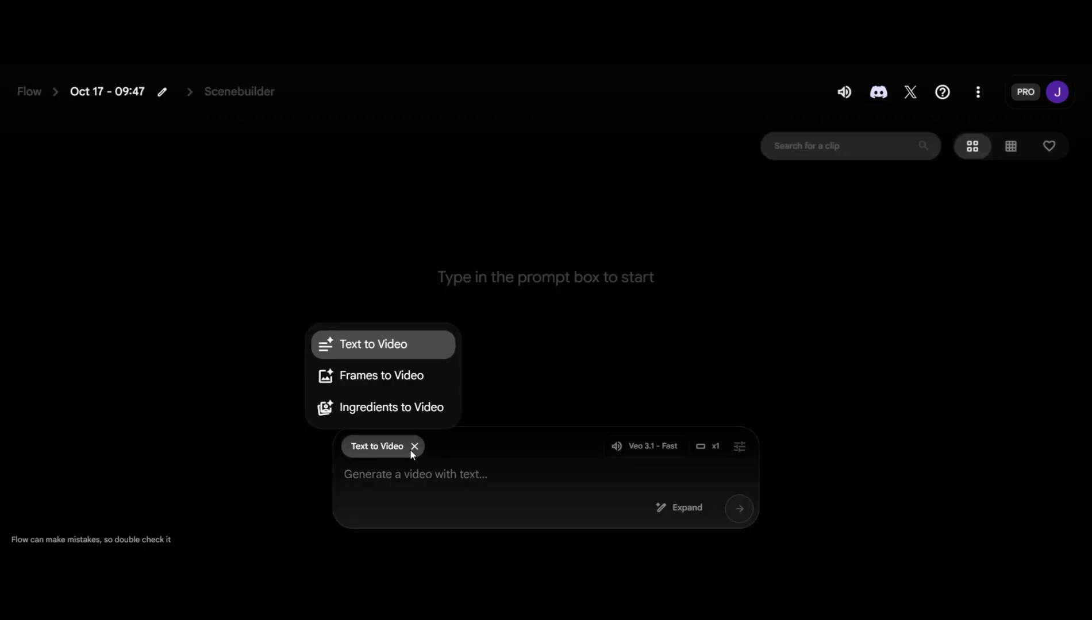
left_click(405, 407)
left_click(363, 511)
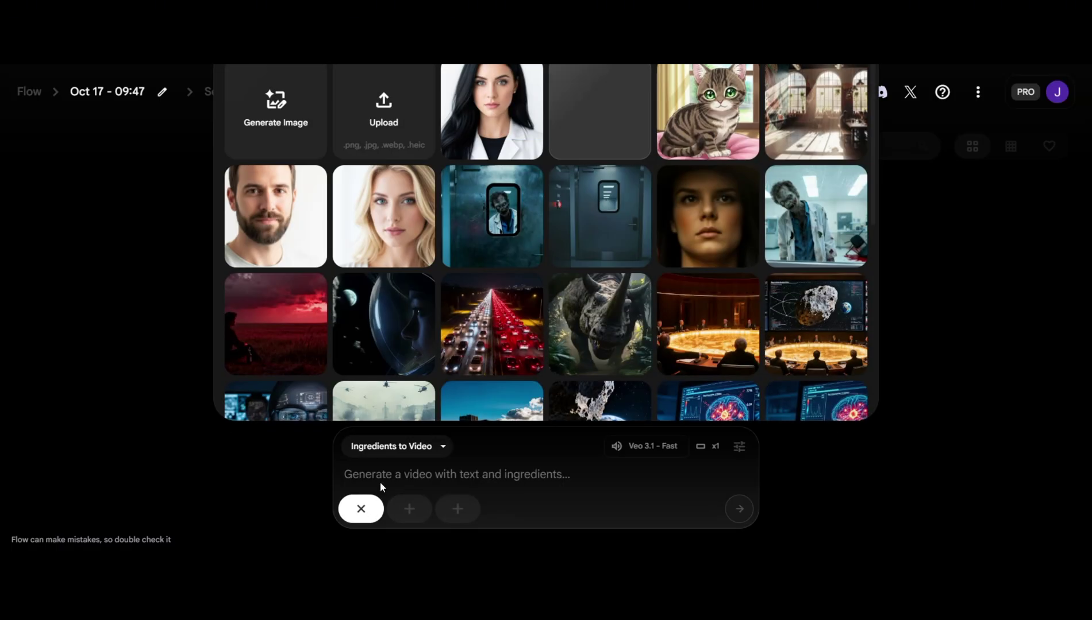
left_click(491, 104)
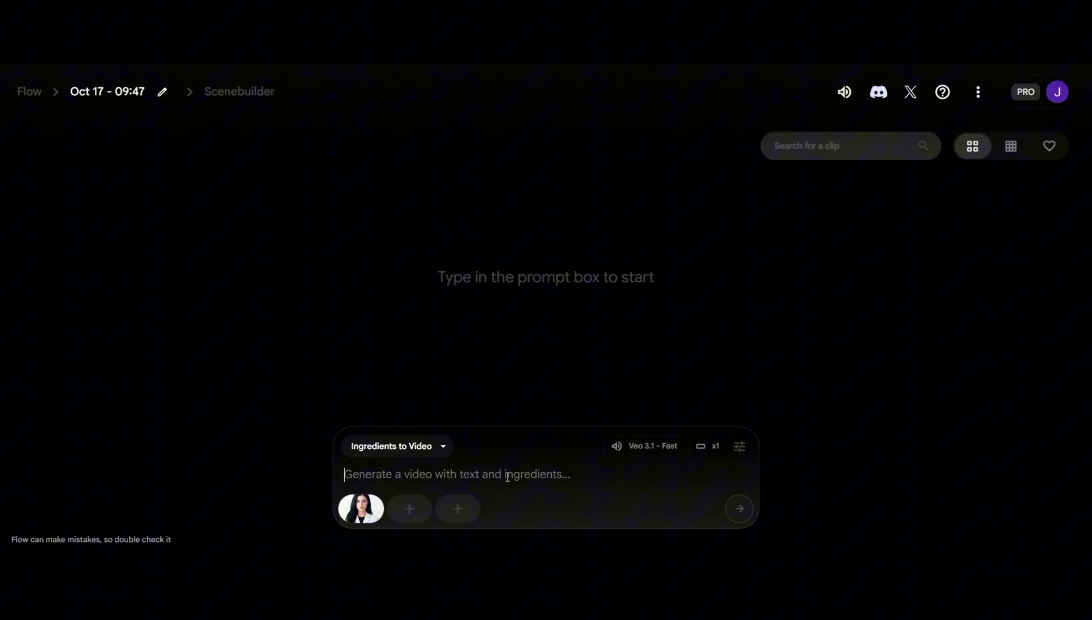
- Write the dim-lab glowing yellow beaker prompt and keep Veo 3.1 - Fast as the model
left_click(530, 469)
type("inside a dimly lit lab, the woman looking thoughtfully a")
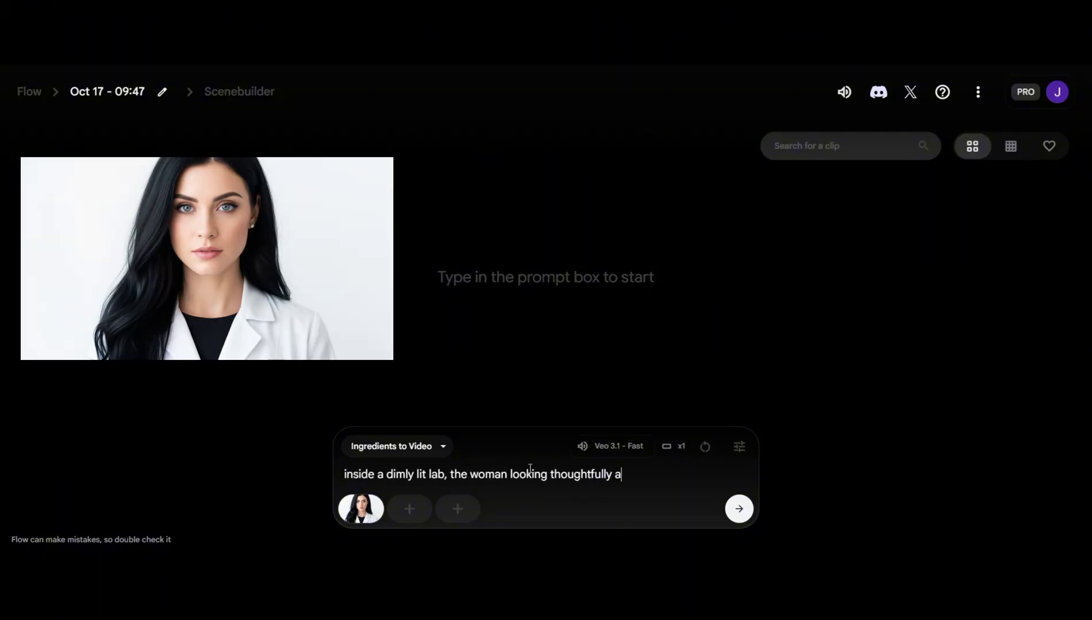
type("wing yellow liquid")
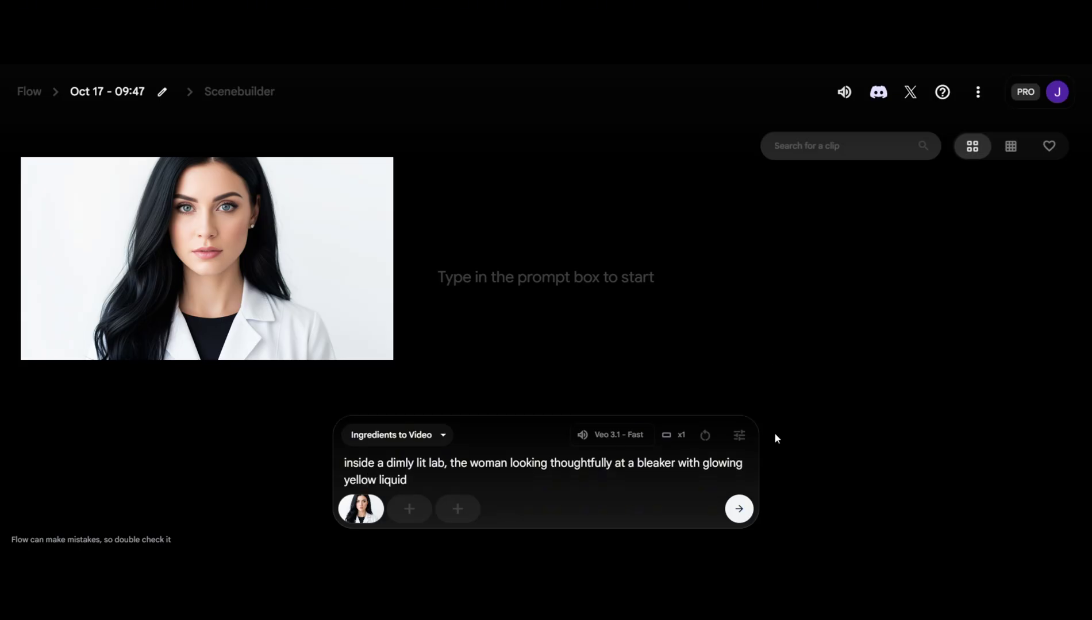
left_click(739, 436)
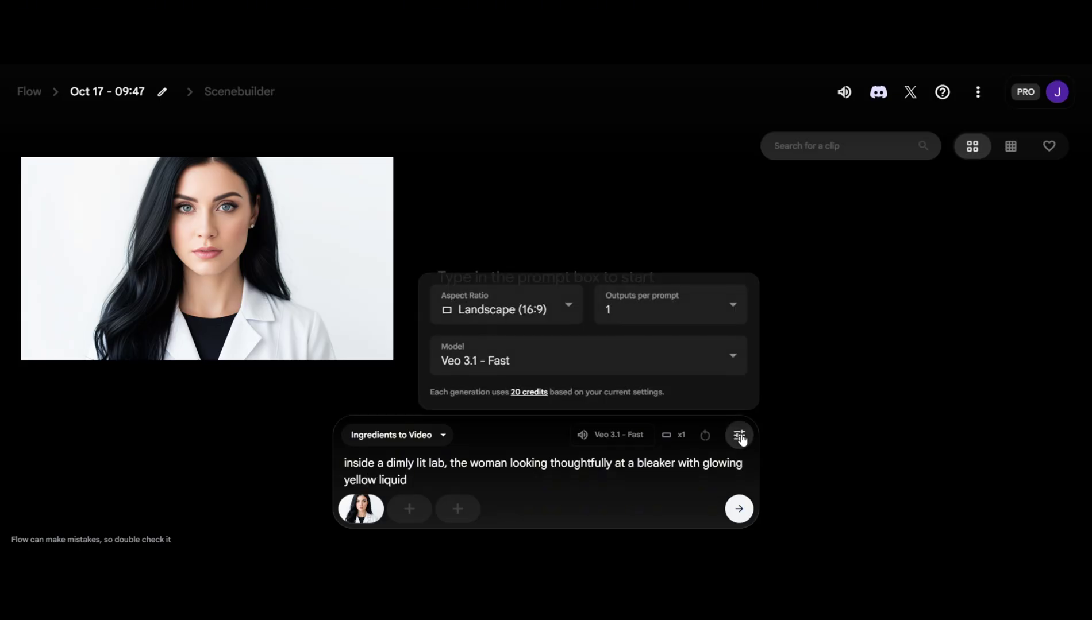
left_click(731, 353)
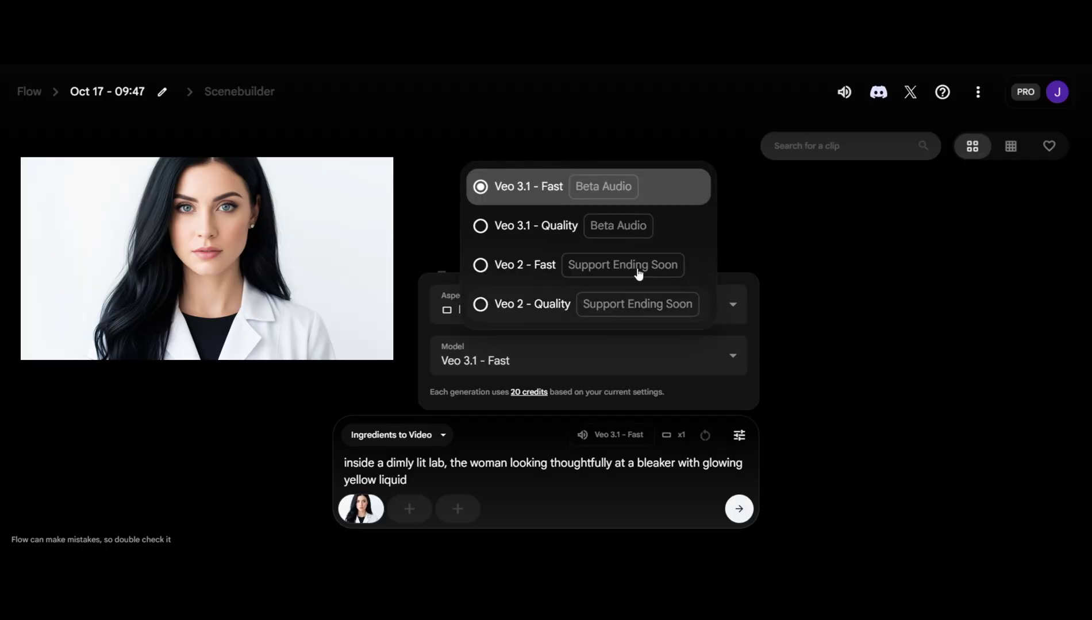
left_click(498, 187)
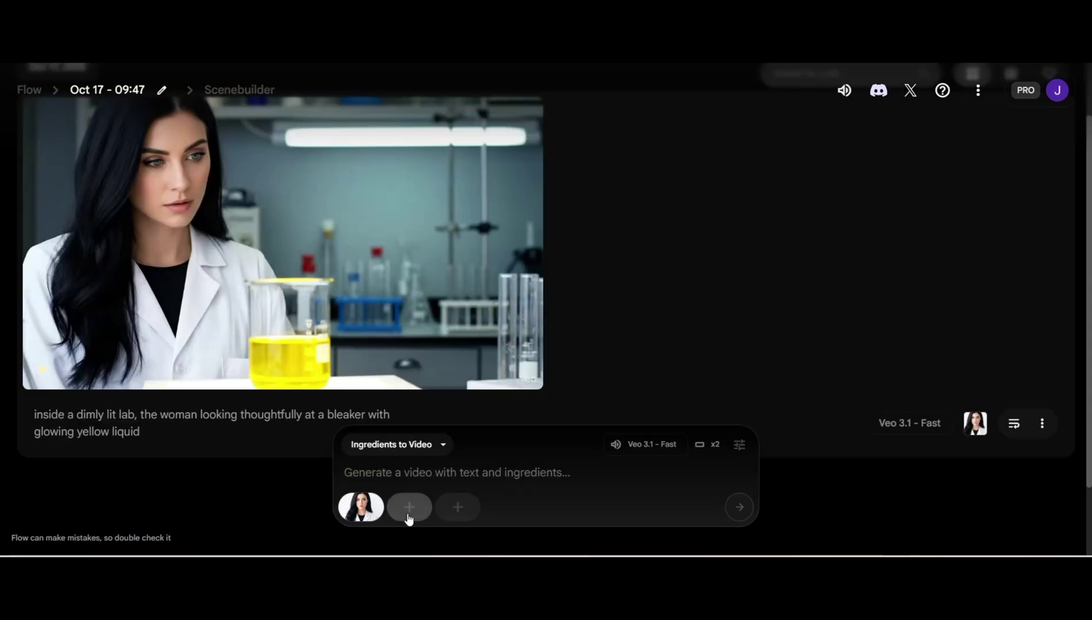
- Add the bearded man image as second ingredient and paste the night-time car-windshield prompt
left_click(409, 509)
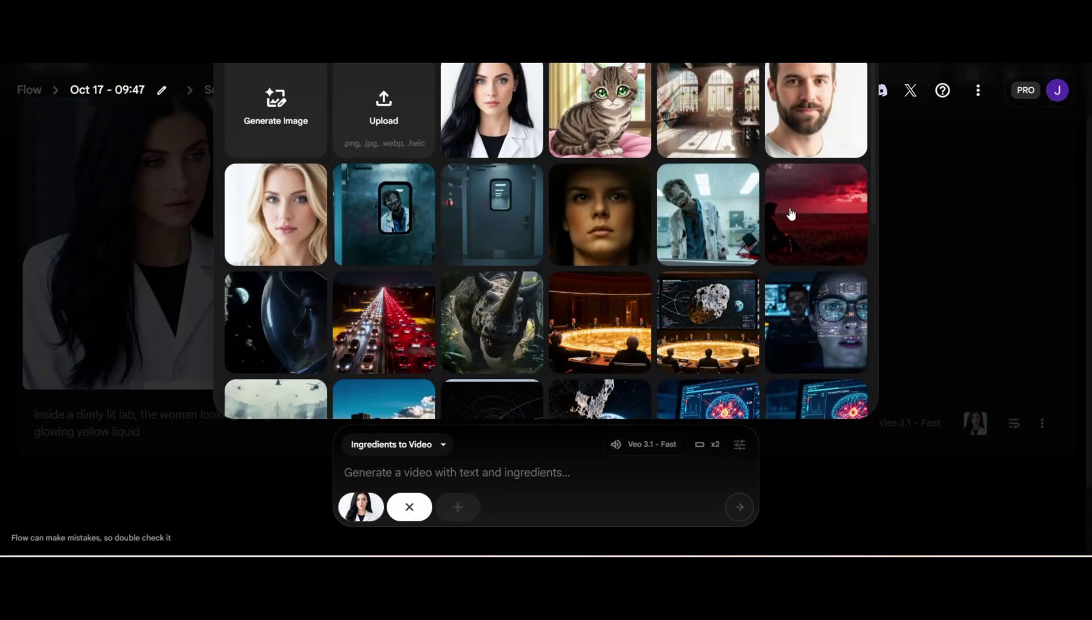
left_click(802, 120)
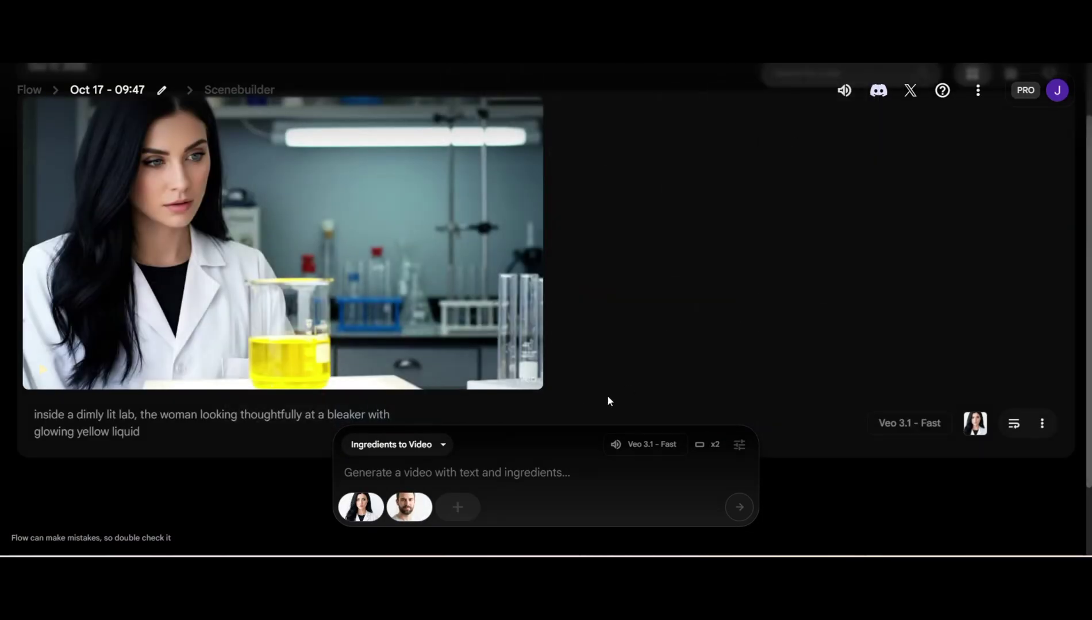
right_click(453, 474)
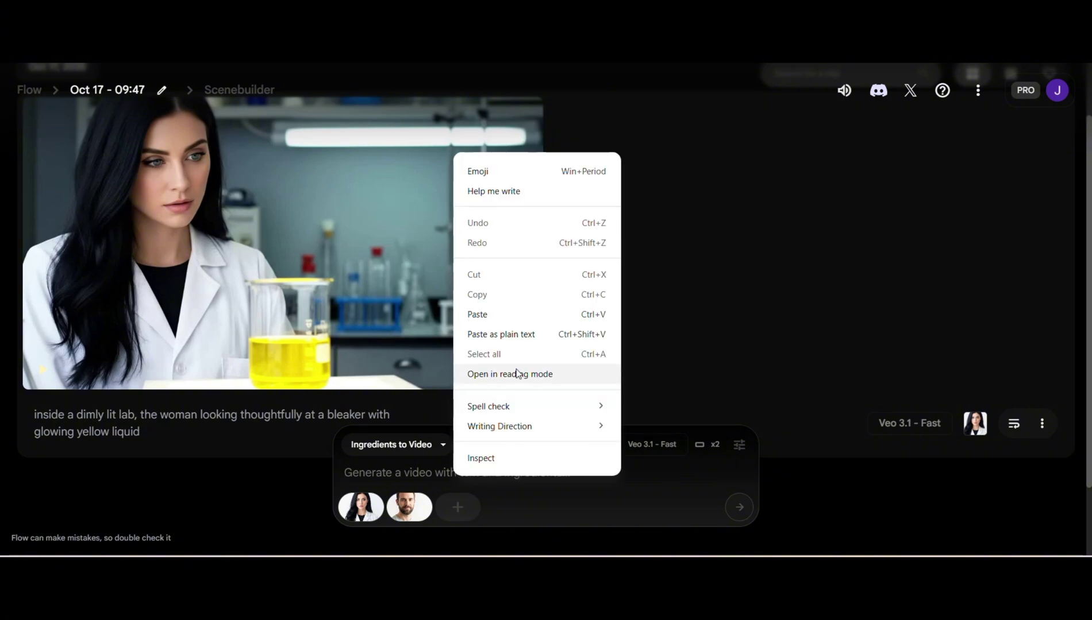
left_click(514, 311)
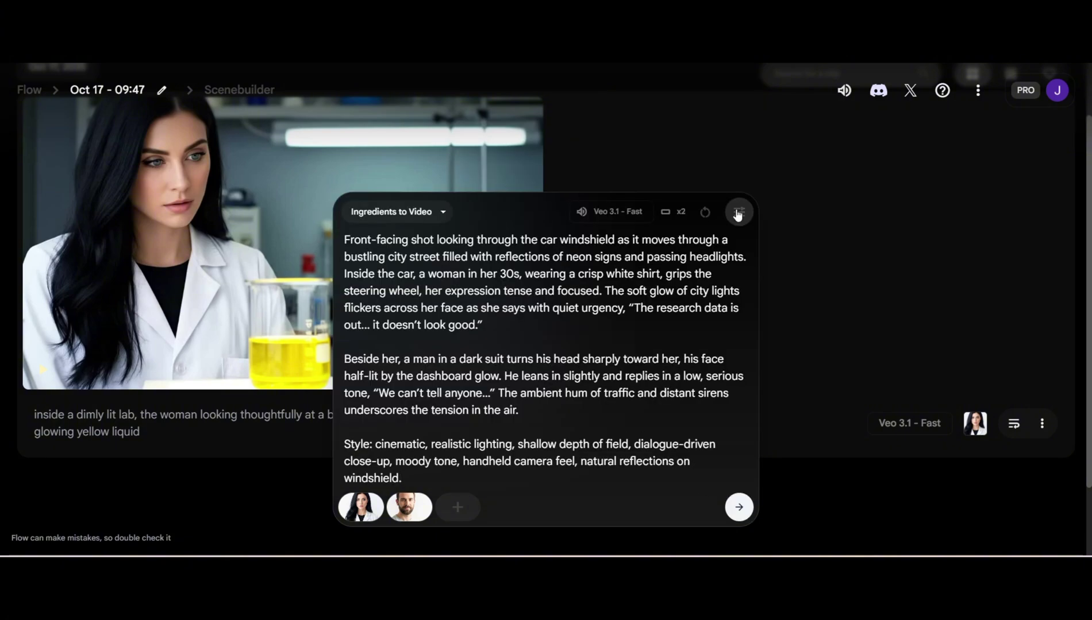
- Set outputs per prompt to 1 and generate the car clip
left_click(738, 214)
left_click(633, 273)
left_click(626, 124)
left_click(739, 507)
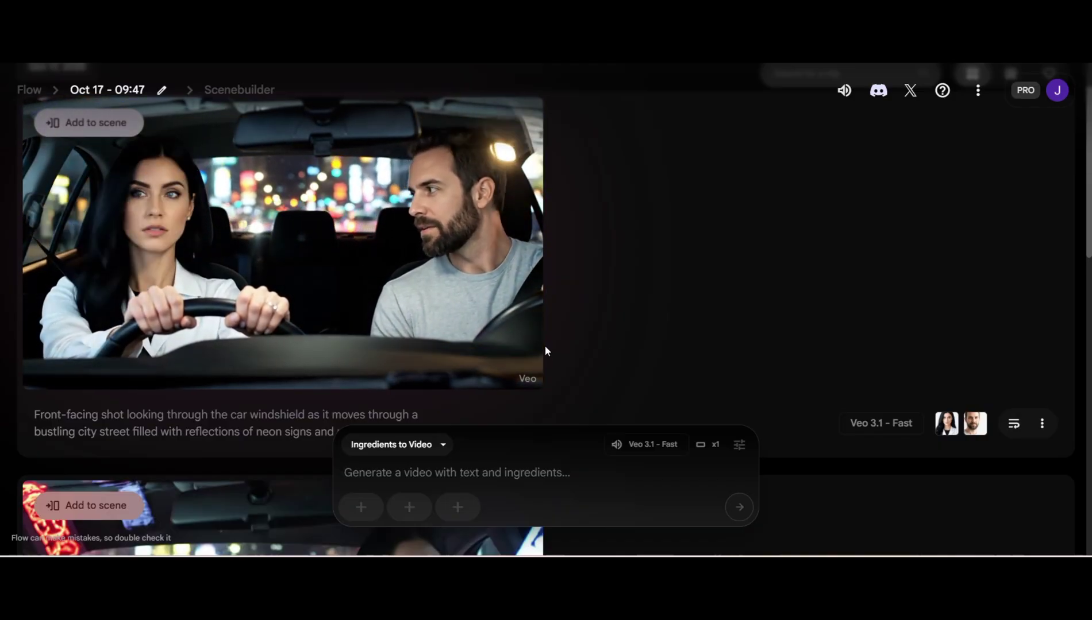
scroll(545, 348, "up", 2)
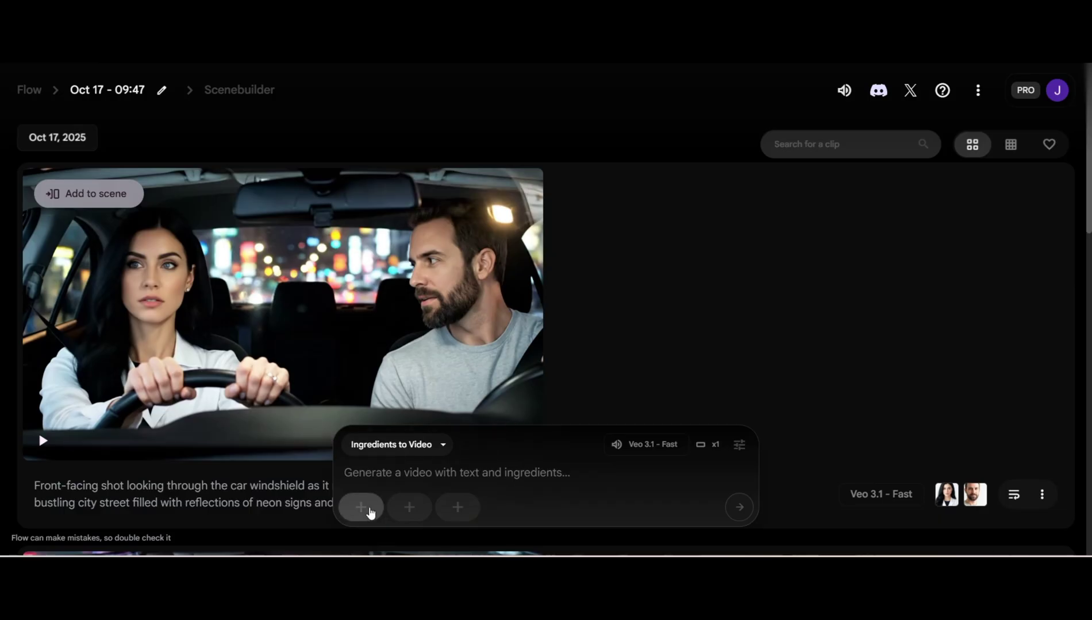
- Use the dark-haired woman, motorcycle and ruined-city images as ingredients with the pasted motorcycle prompt
left_click(370, 511)
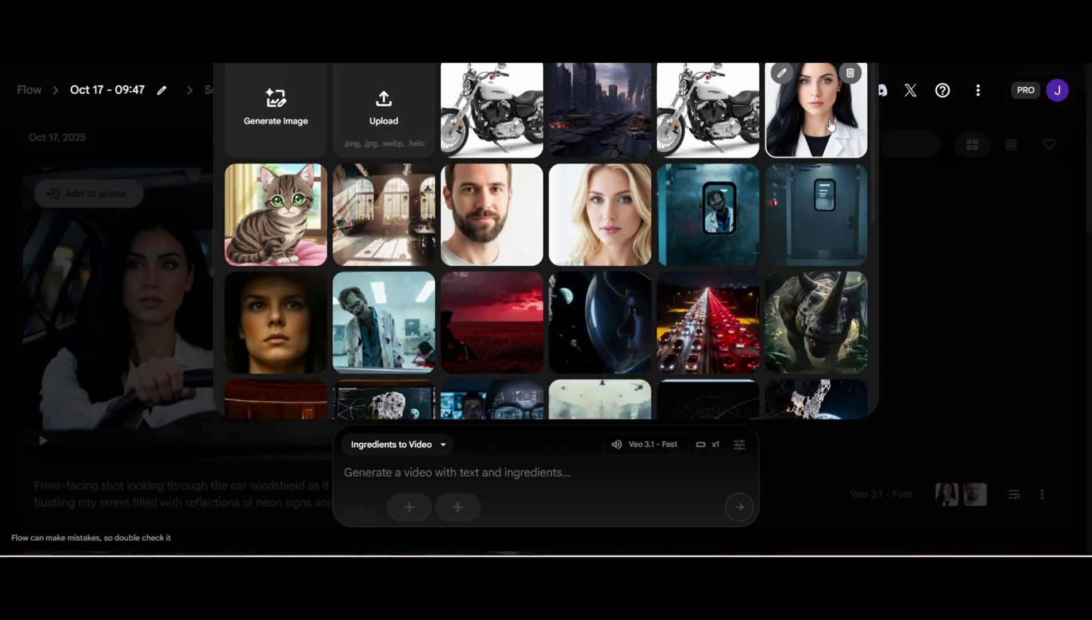
left_click(830, 124)
left_click(409, 507)
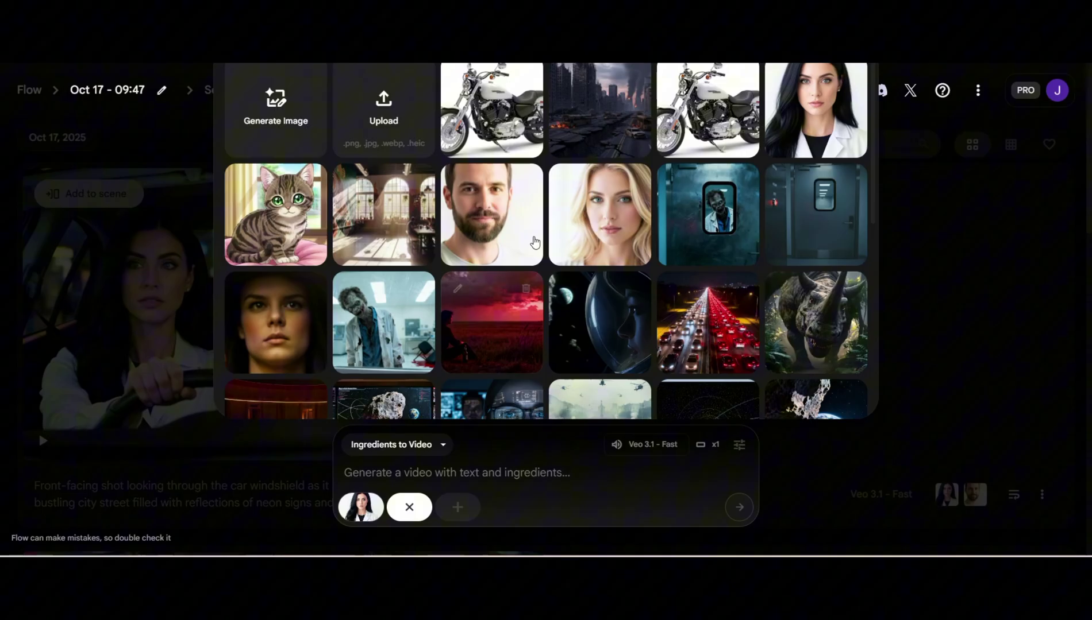
left_click(513, 122)
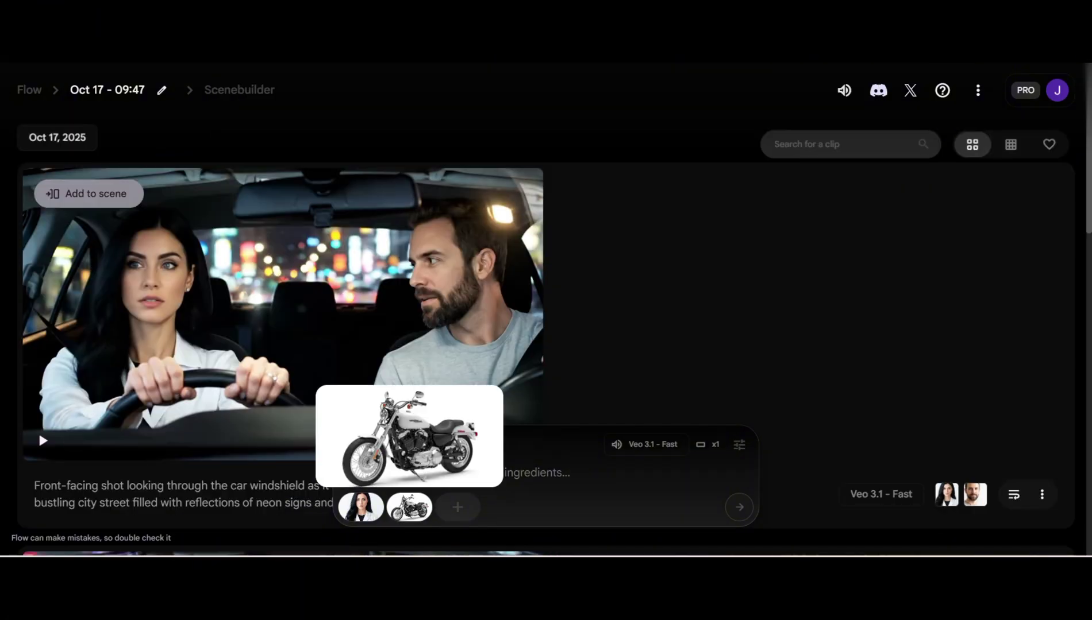
left_click(457, 508)
left_click(600, 109)
right_click(414, 477)
left_click(438, 313)
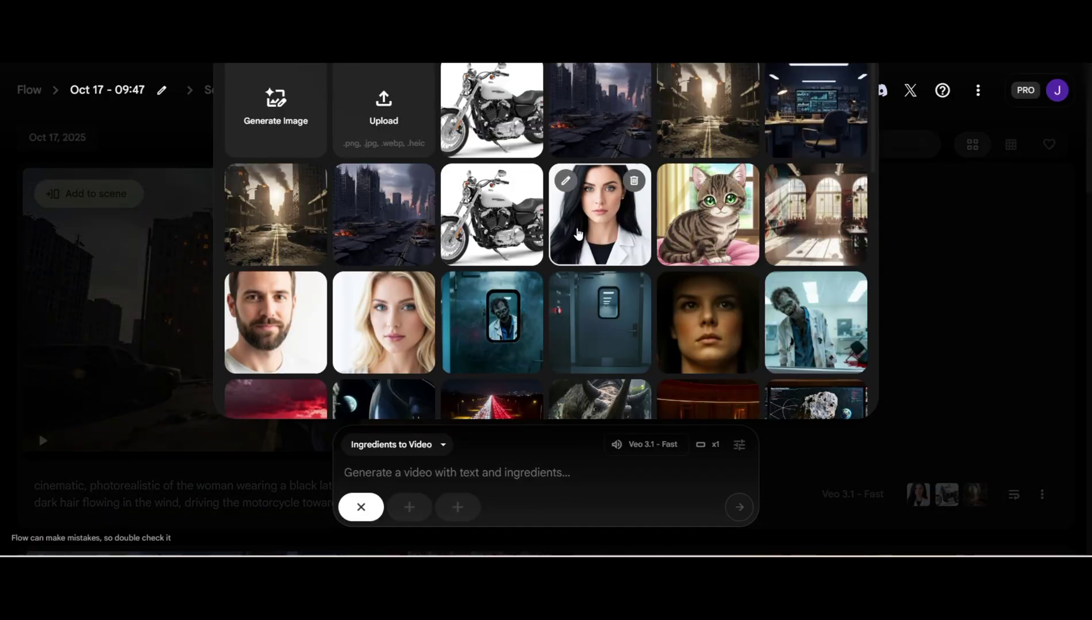
- Add the lab-coat woman and dim office images as ingredients and paste the office phone-call prompt
left_click(600, 215)
left_click(409, 507)
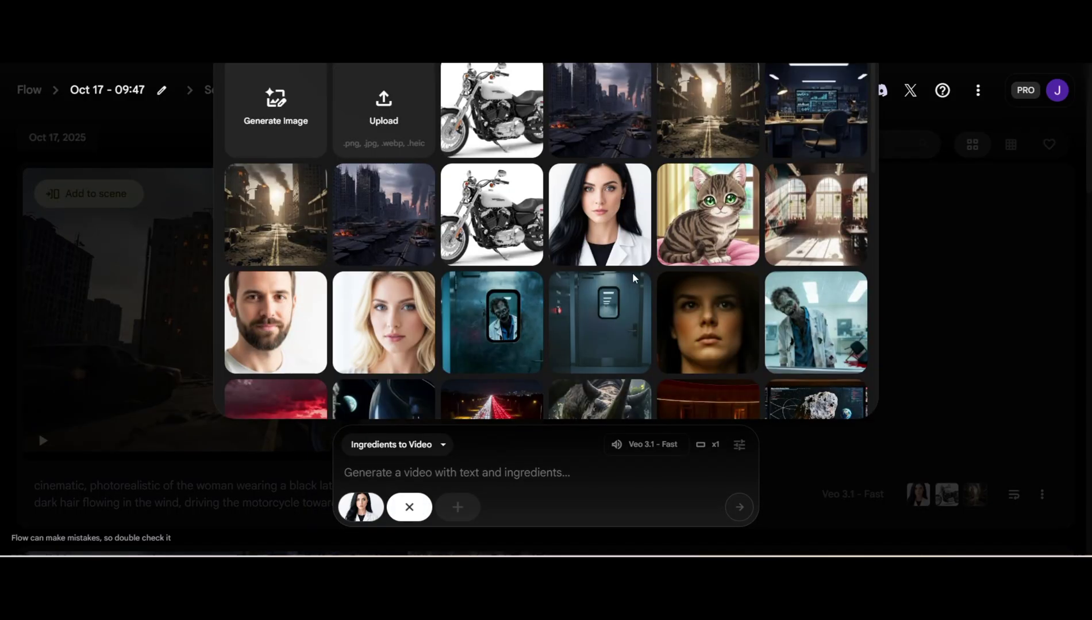
left_click(805, 127)
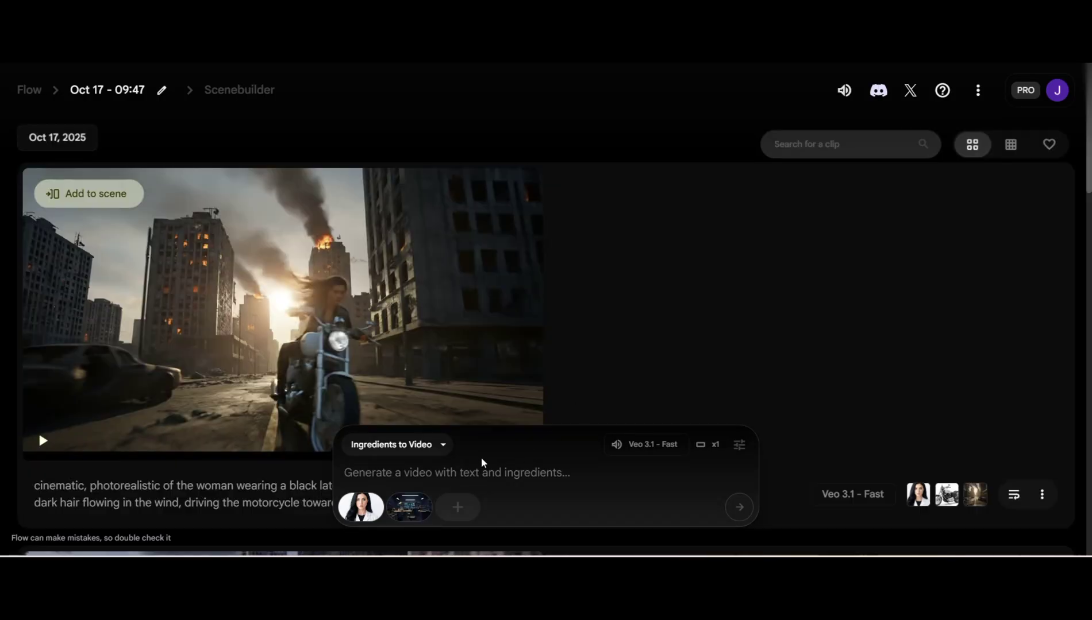
right_click(467, 480)
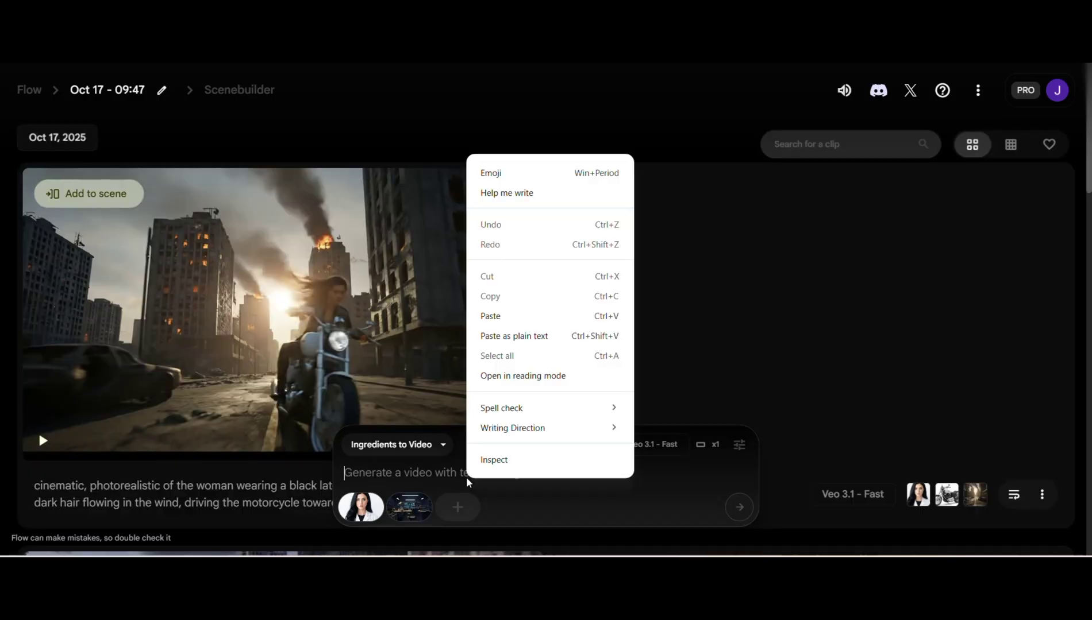
left_click(511, 318)
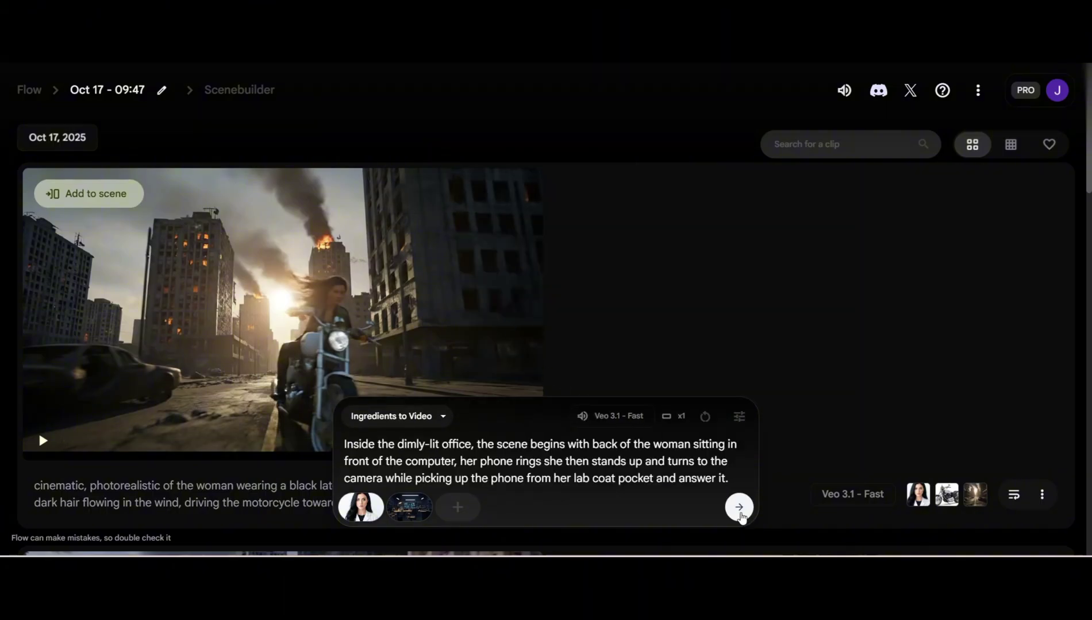
- Generate the office clip, add it to the scene and switch to Scenebuilder
left_click(739, 508)
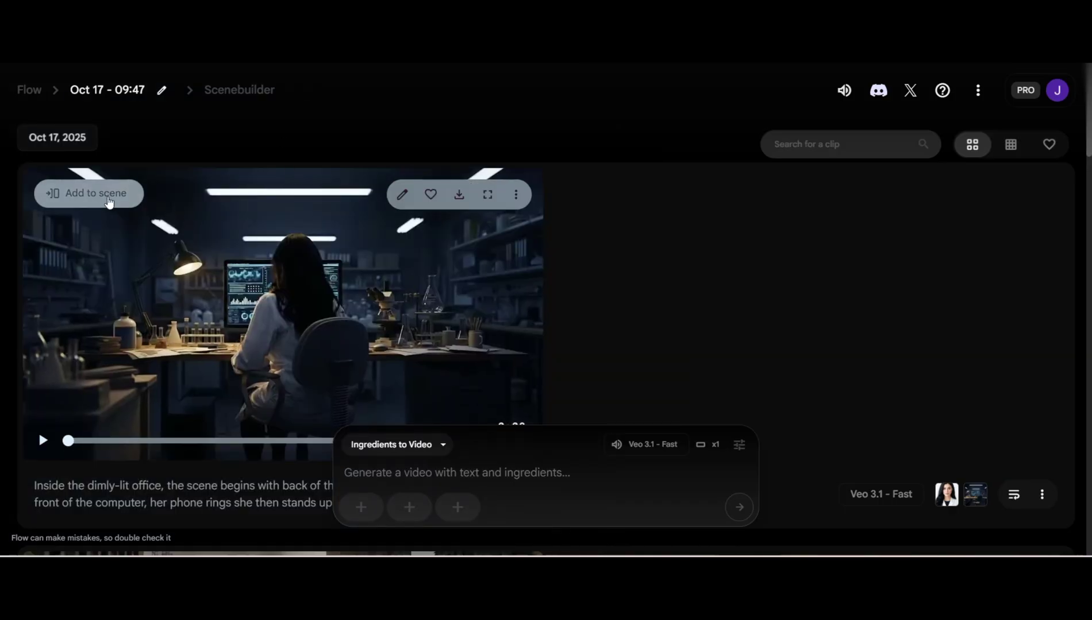
left_click(104, 200)
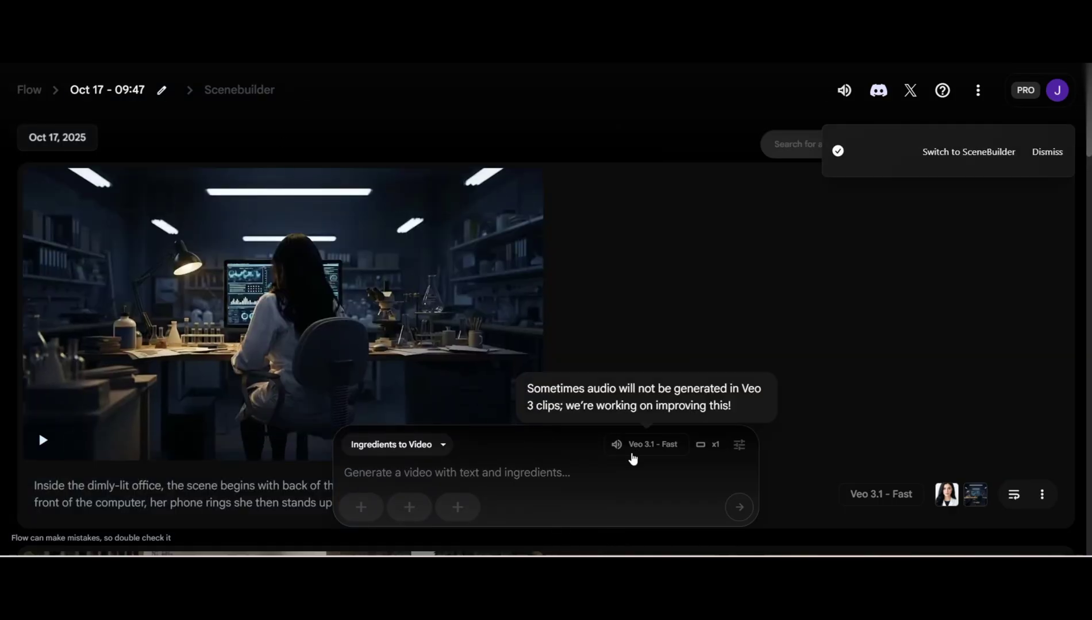
left_click(258, 90)
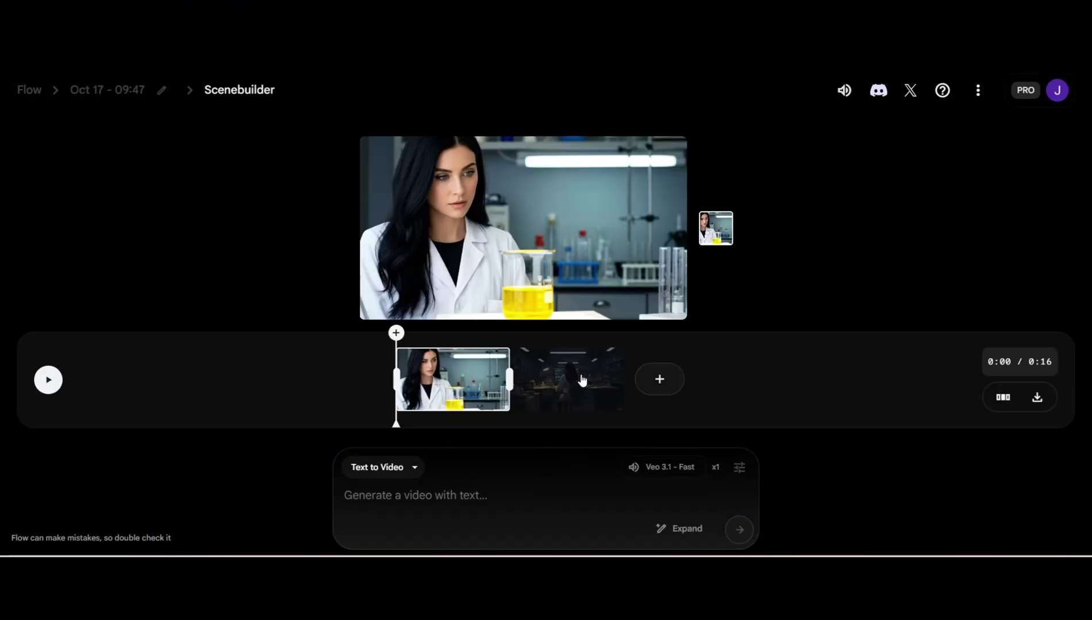
- Extend the second scene clip with the pasted lab alarm and corridor prompt
left_click(582, 379)
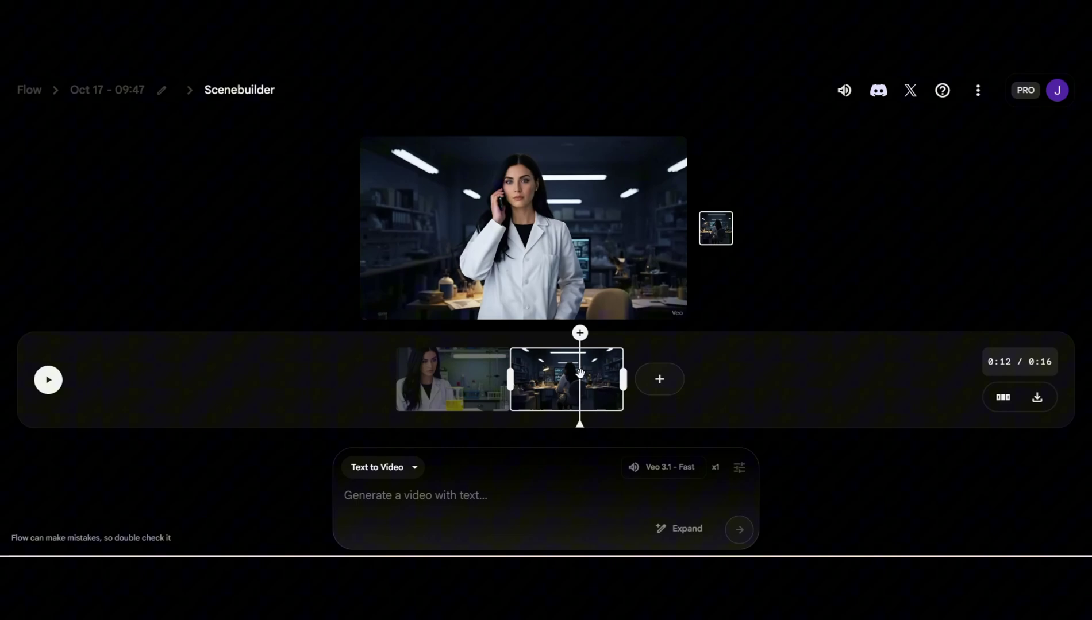
left_click(660, 380)
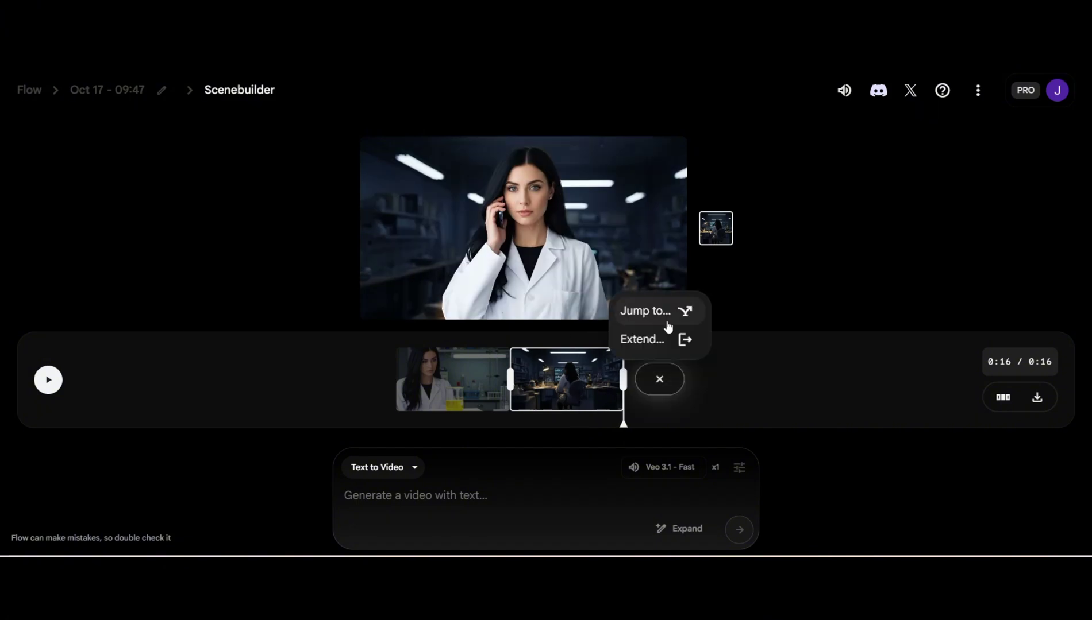
left_click(661, 340)
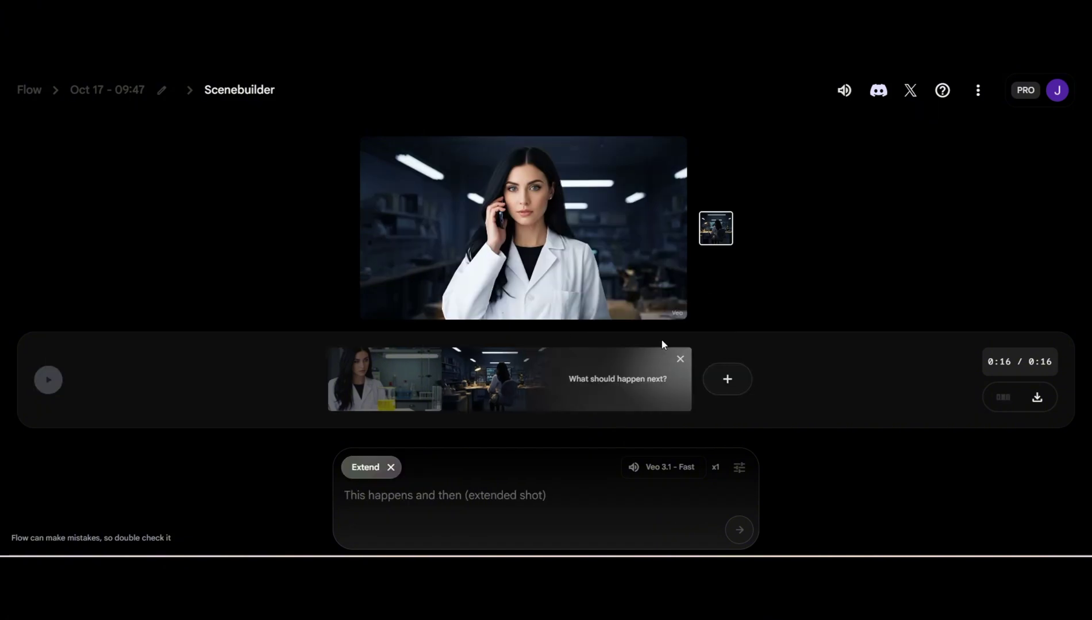
right_click(408, 495)
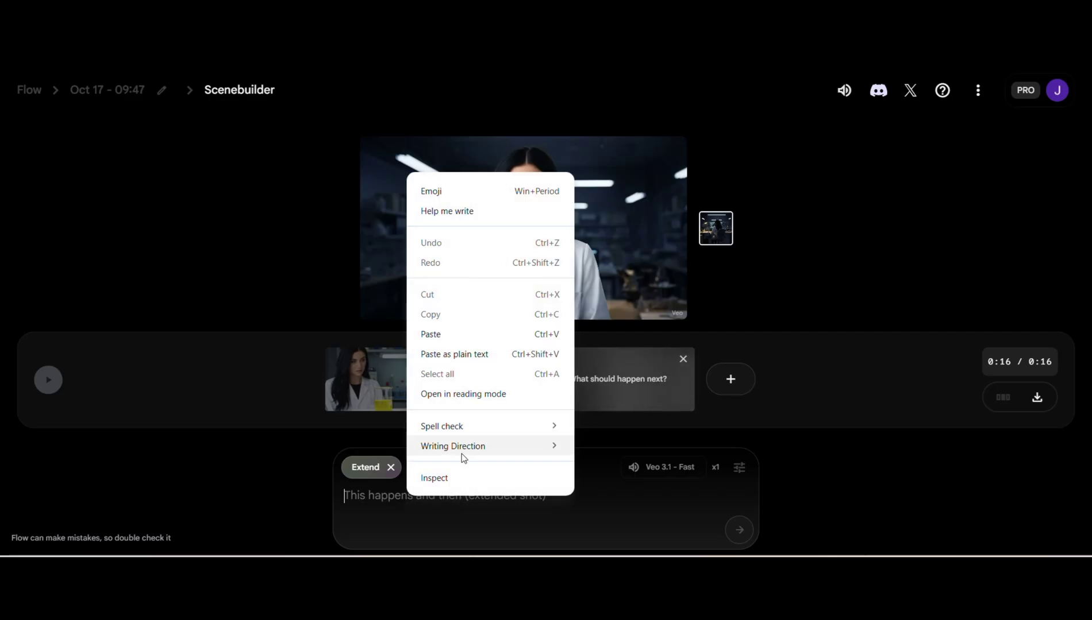
left_click(446, 334)
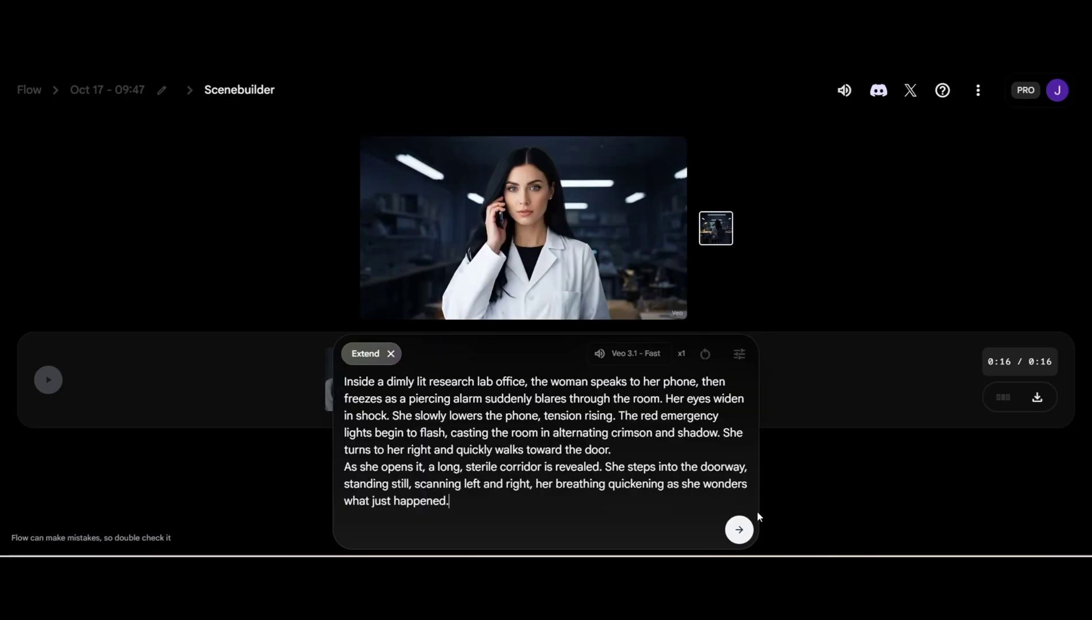
- Switch the model to Veo 3.1 - Quality and generate the extension
left_click(739, 356)
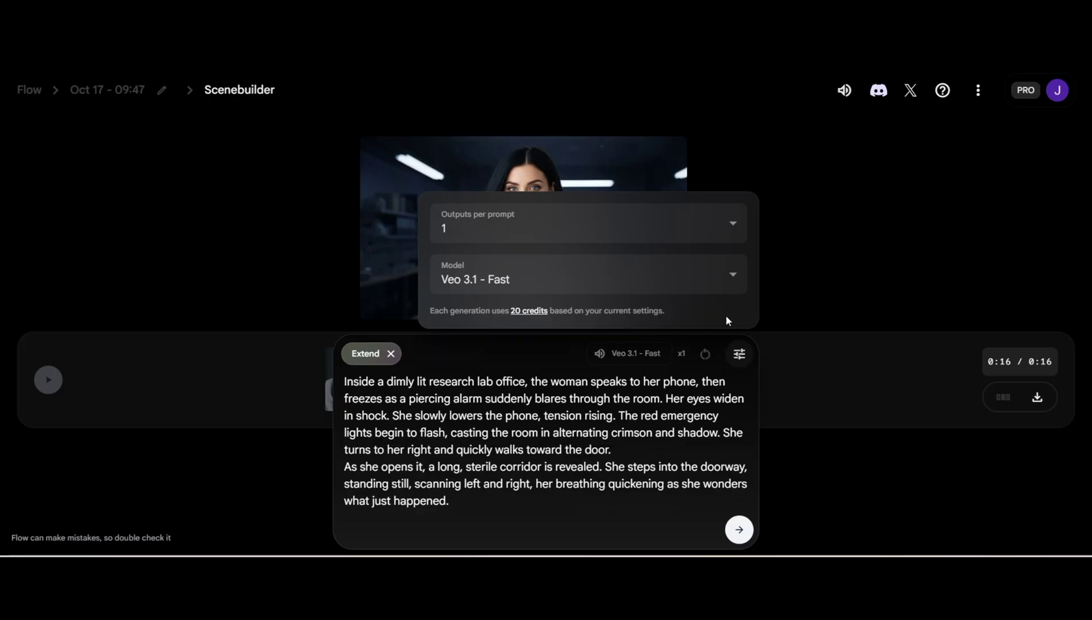
left_click(725, 278)
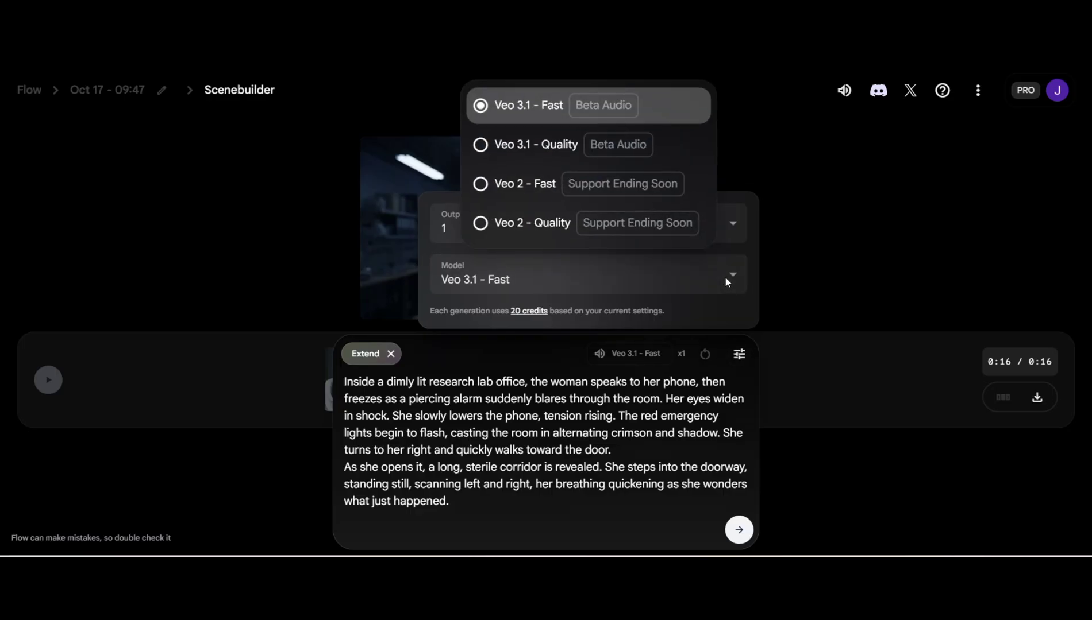
left_click(478, 144)
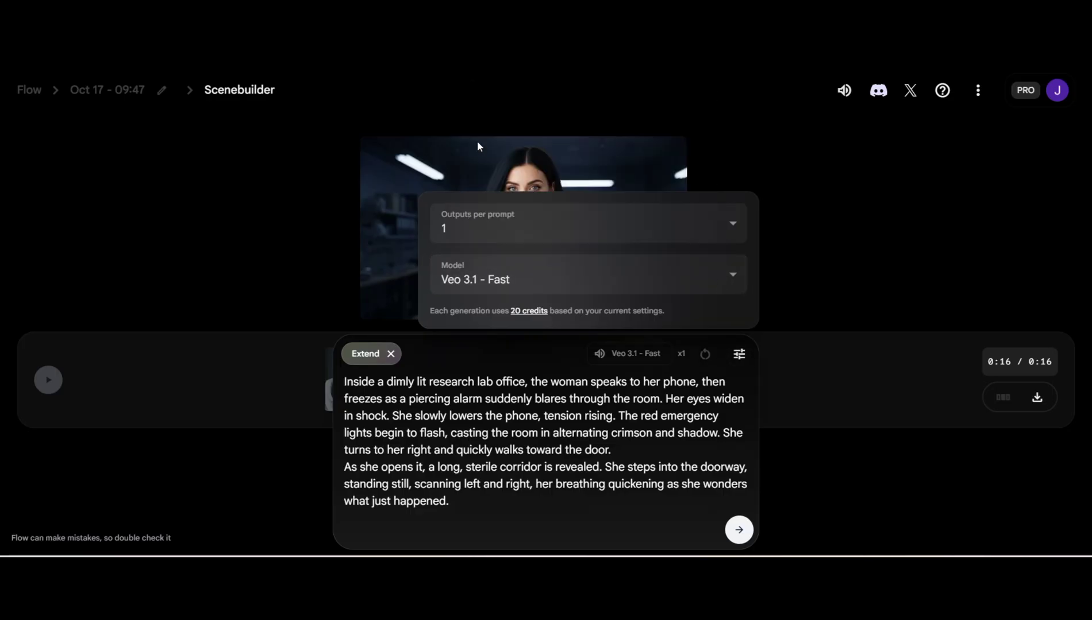
left_click(740, 529)
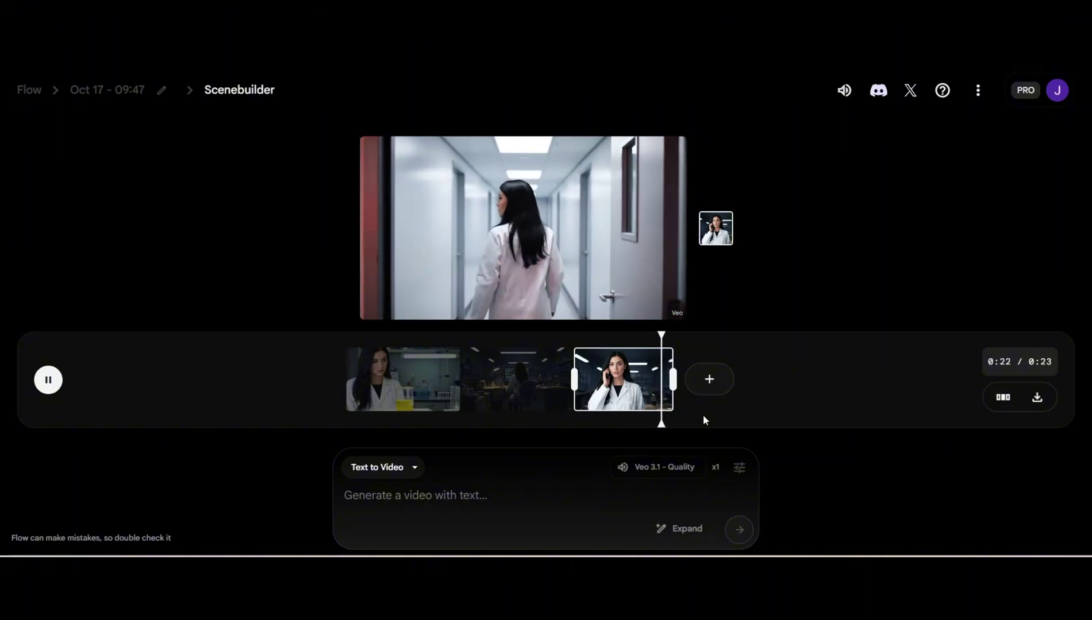
- Add an Extend slot after the last timeline clip and bring up the prompt box's paste options
left_click(710, 380)
left_click(693, 341)
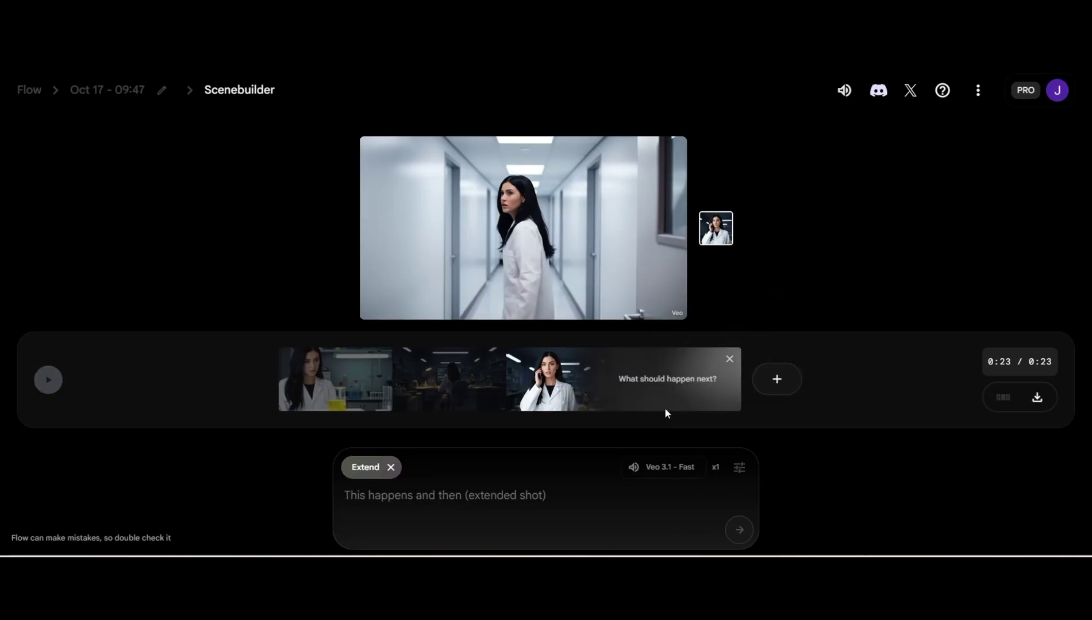
right_click(390, 497)
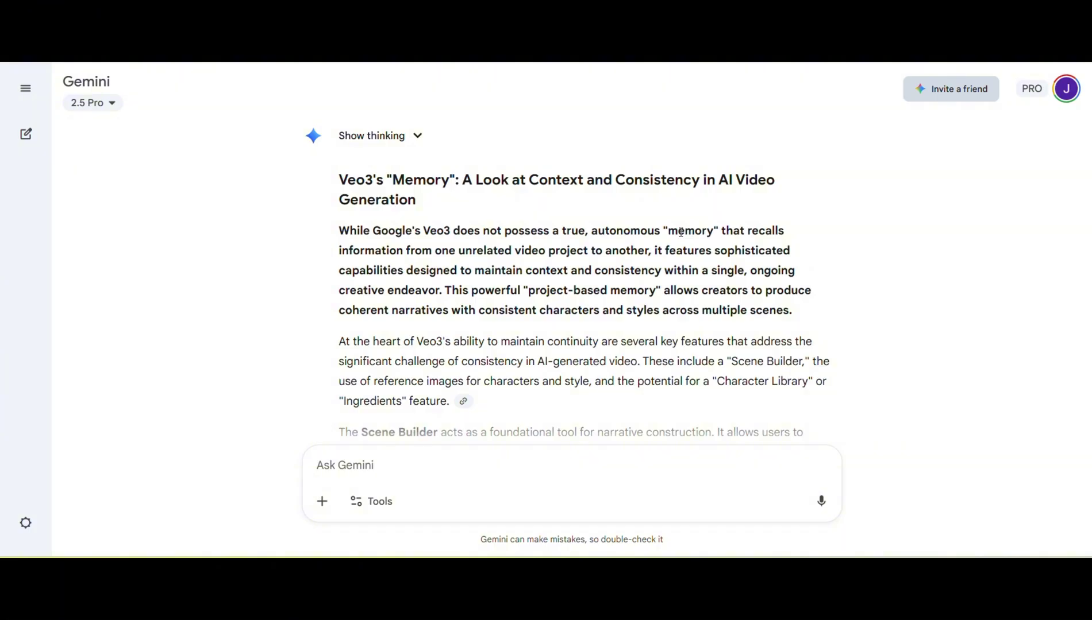
- Scroll down through the project's clip list
scroll(680, 232, "down", 2)
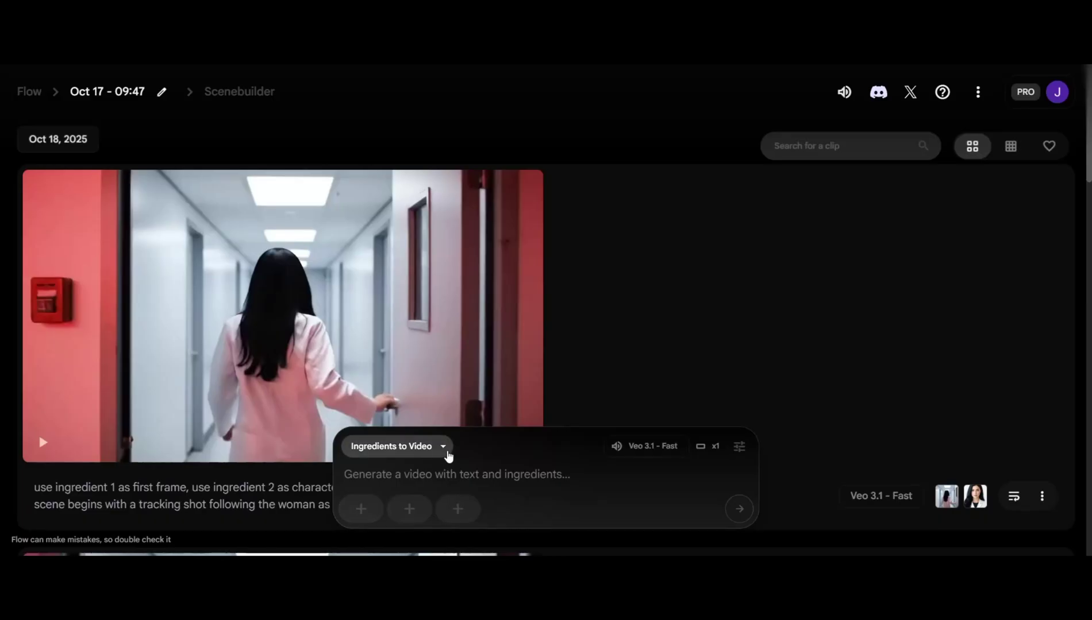
- Generate an Ingredients to Video clip of the man walking his dog from the cartoon street and bearded man images
left_click(443, 448)
left_click(425, 411)
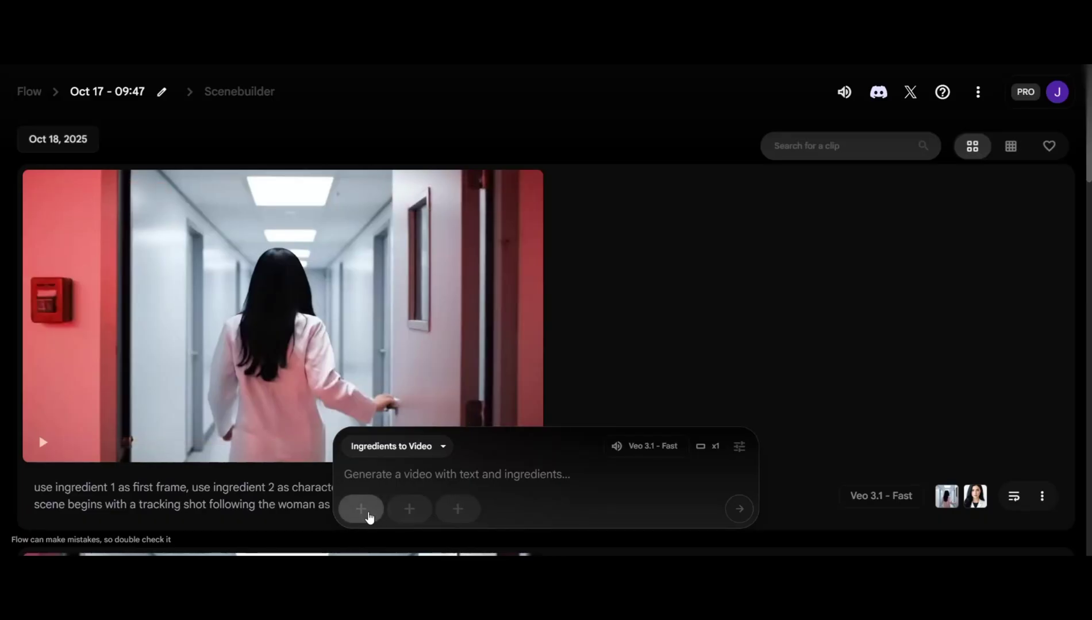
left_click(363, 510)
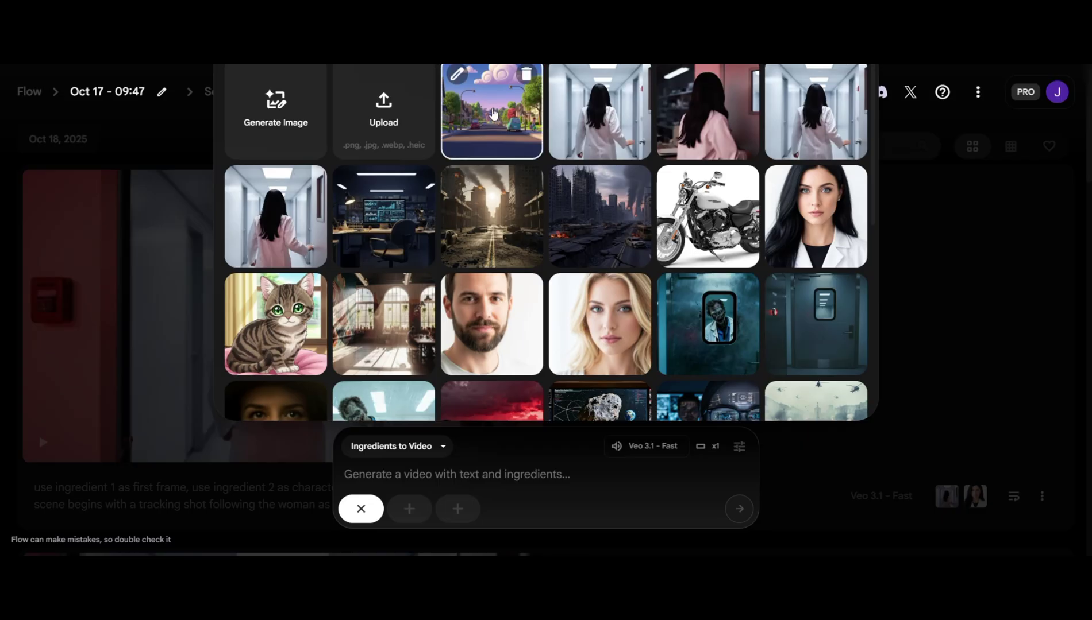
left_click(495, 113)
left_click(409, 510)
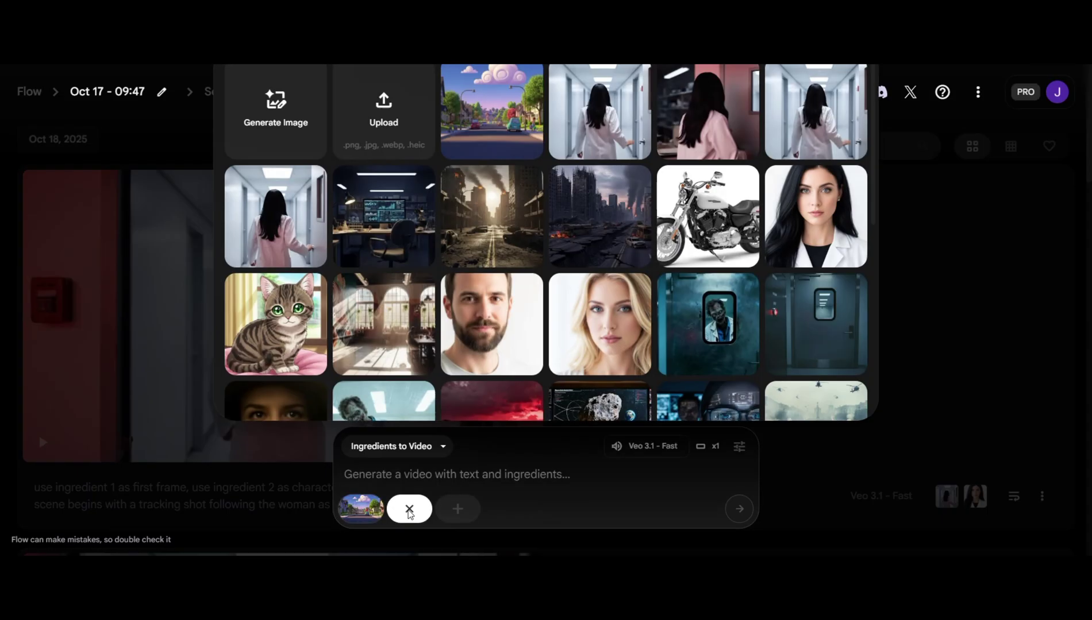
left_click(487, 332)
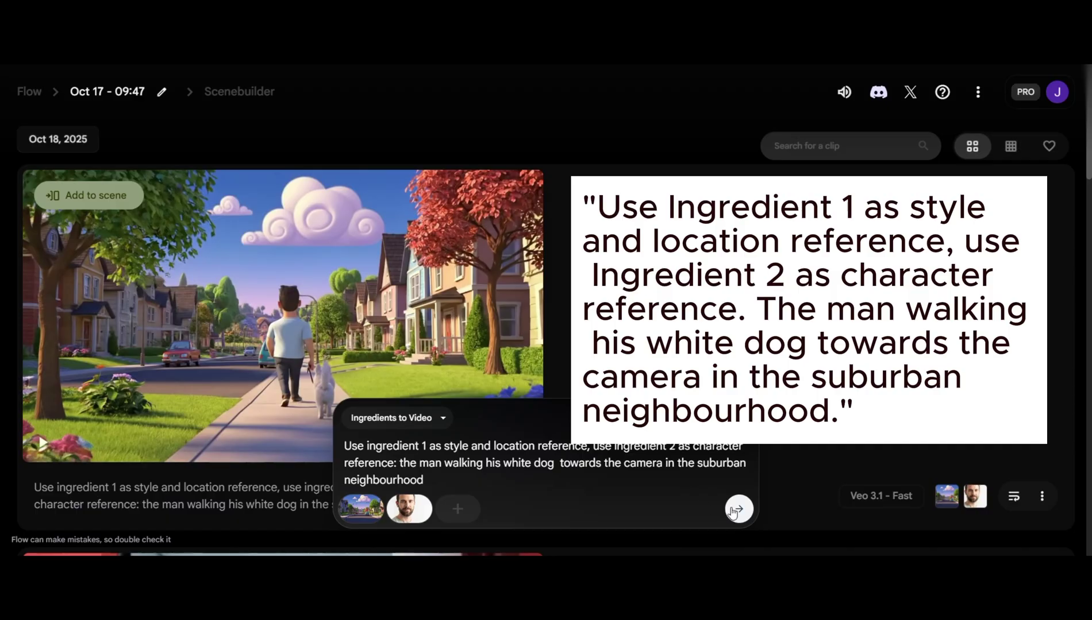
left_click(740, 509)
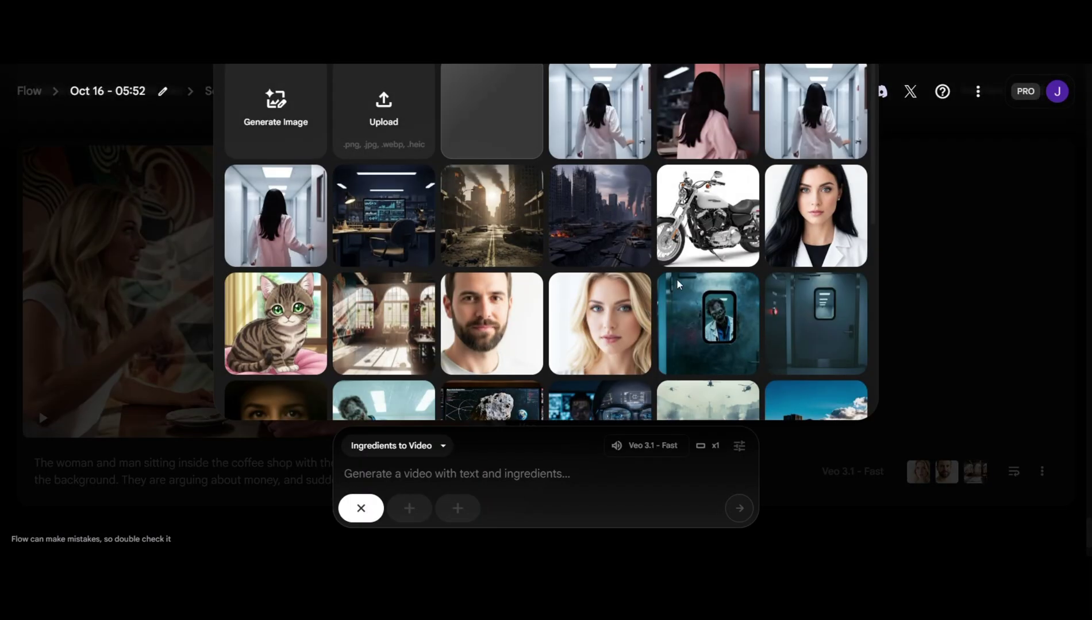
- Use the blonde woman image as ingredient and paste the empty city sidewalk phone-call prompt
left_click(621, 338)
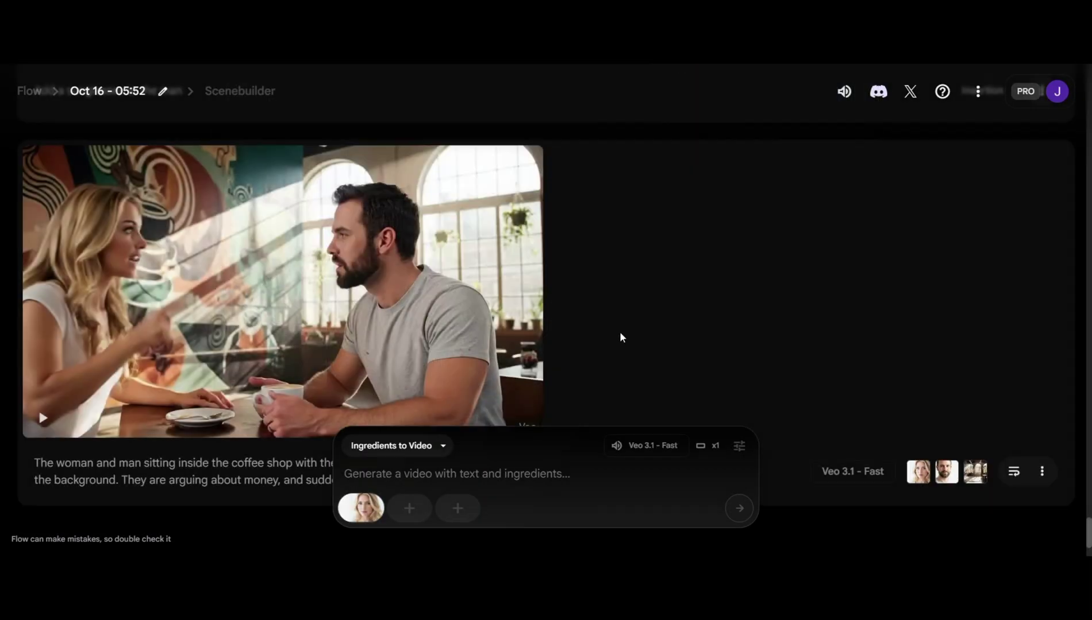
right_click(414, 486)
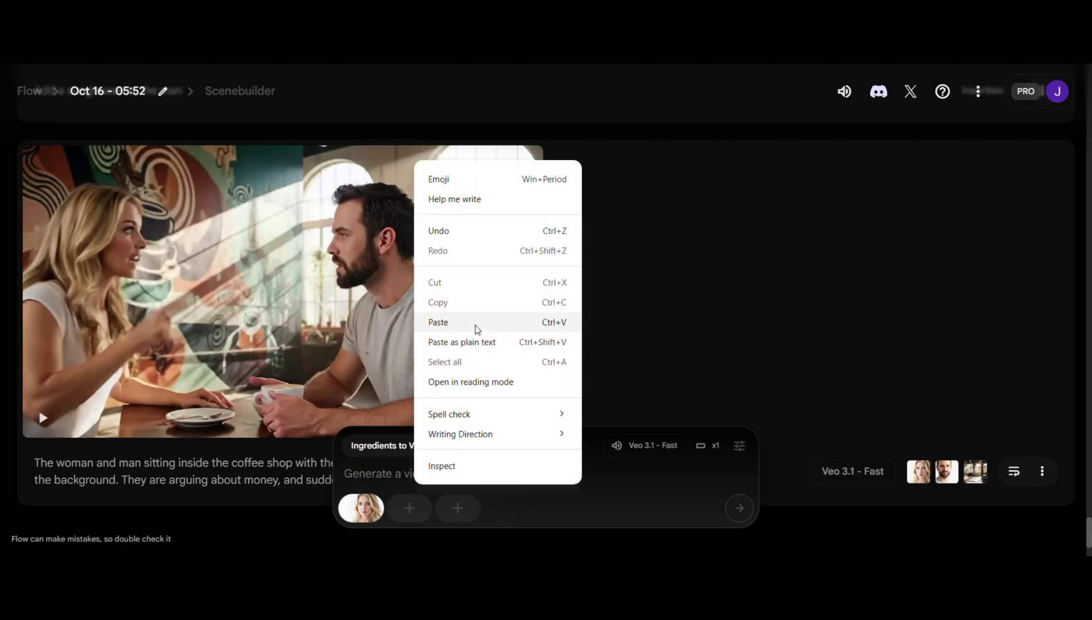
left_click(475, 323)
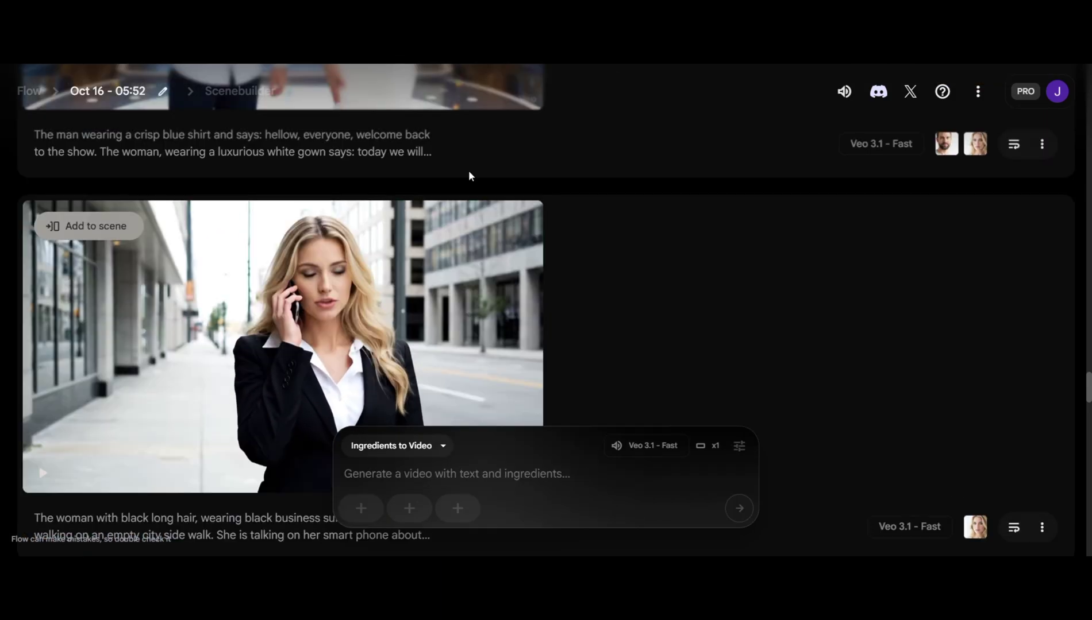
- Open the city street clip for Insert editing and begin describing the speeding red bus addition
mouse_move(457, 226)
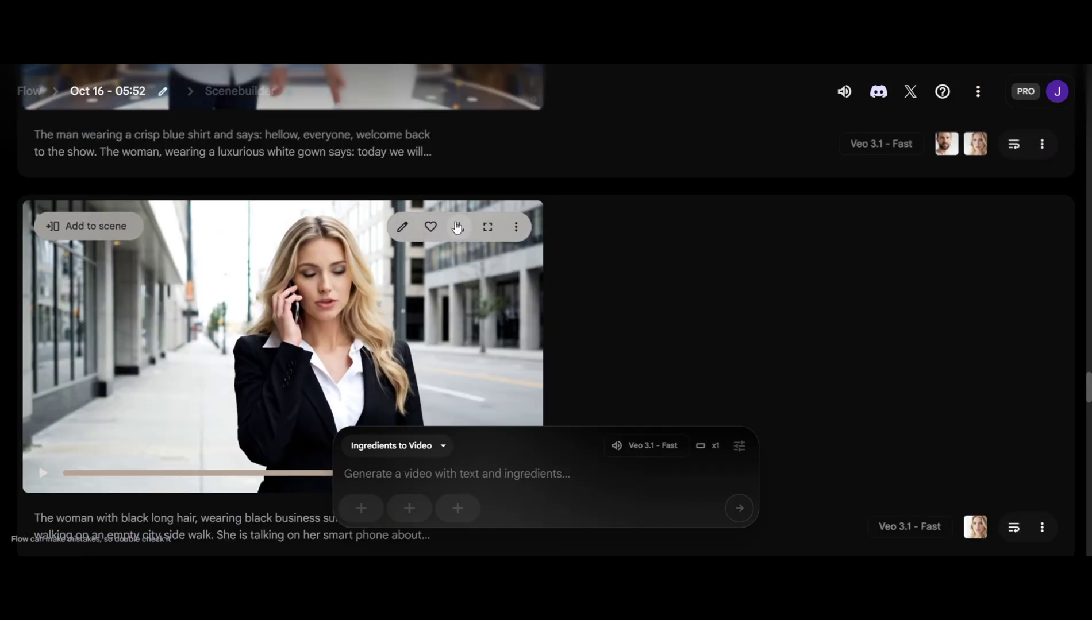
left_click(409, 229)
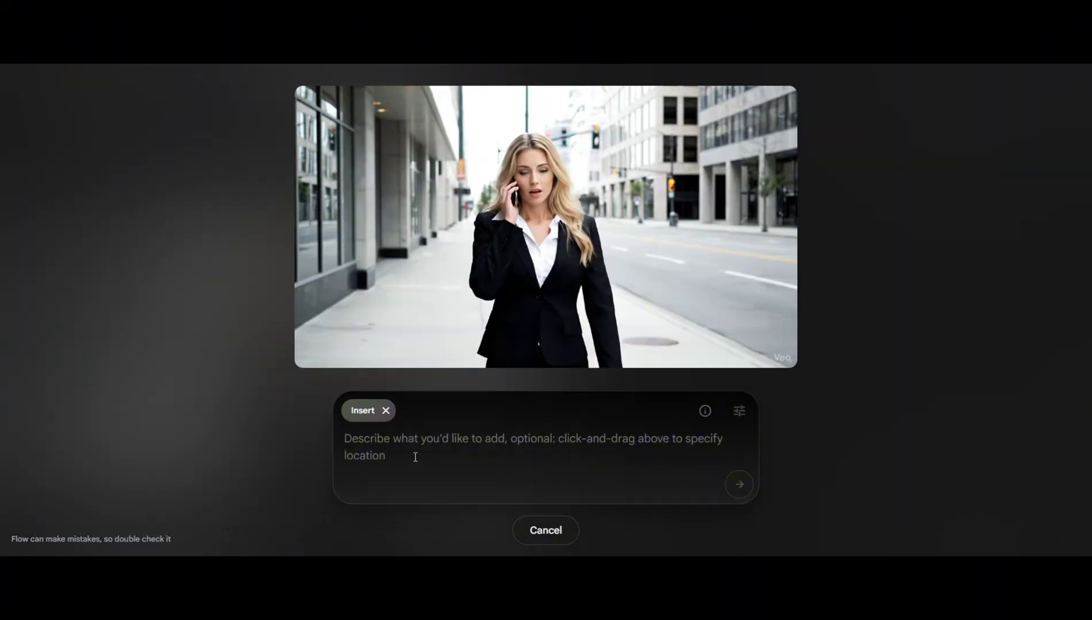
type("add red buses on the street")
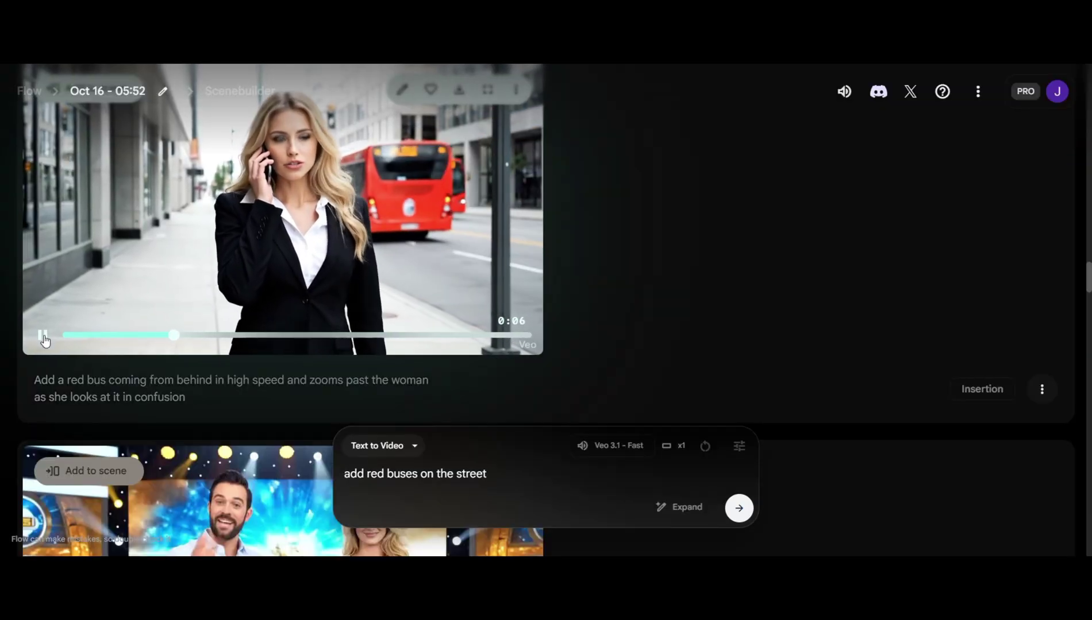
scroll(103, 310, "up", 1)
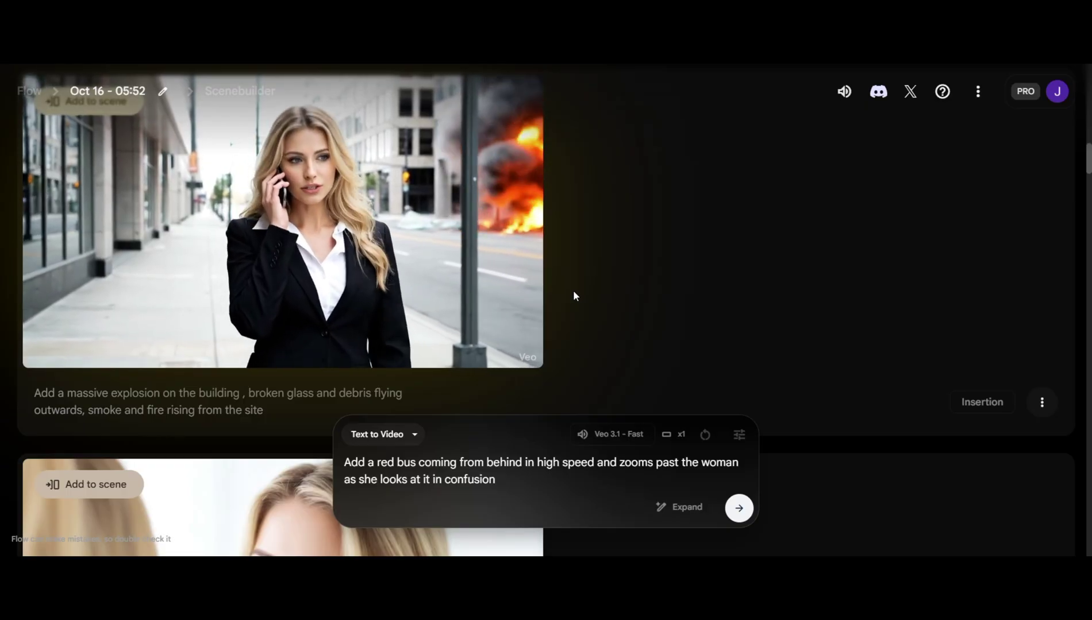
scroll(573, 292, "up", 1)
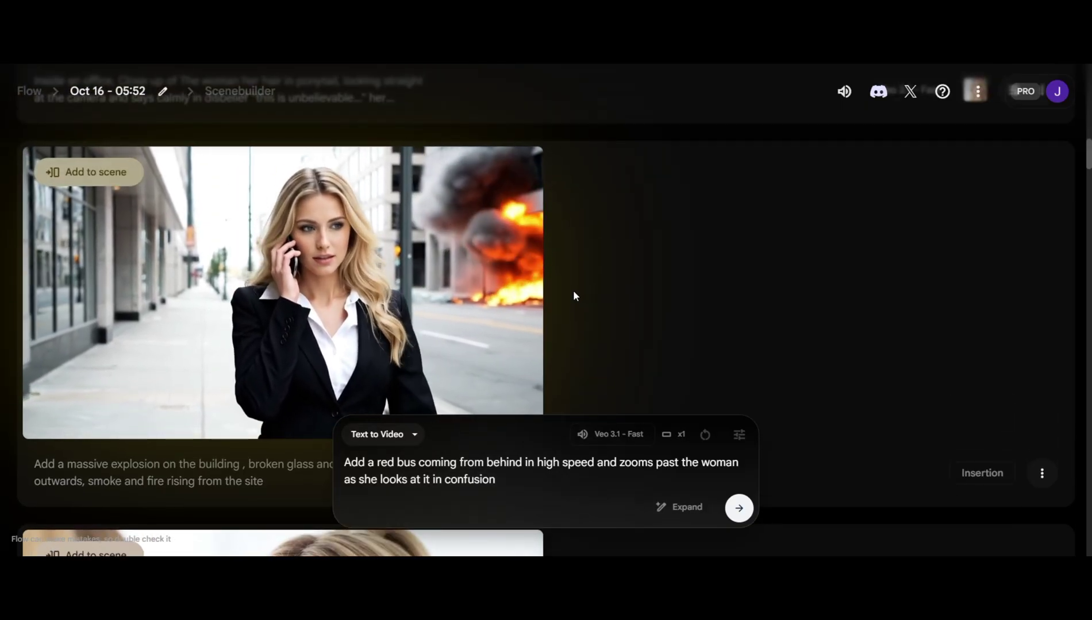
mouse_move(31, 425)
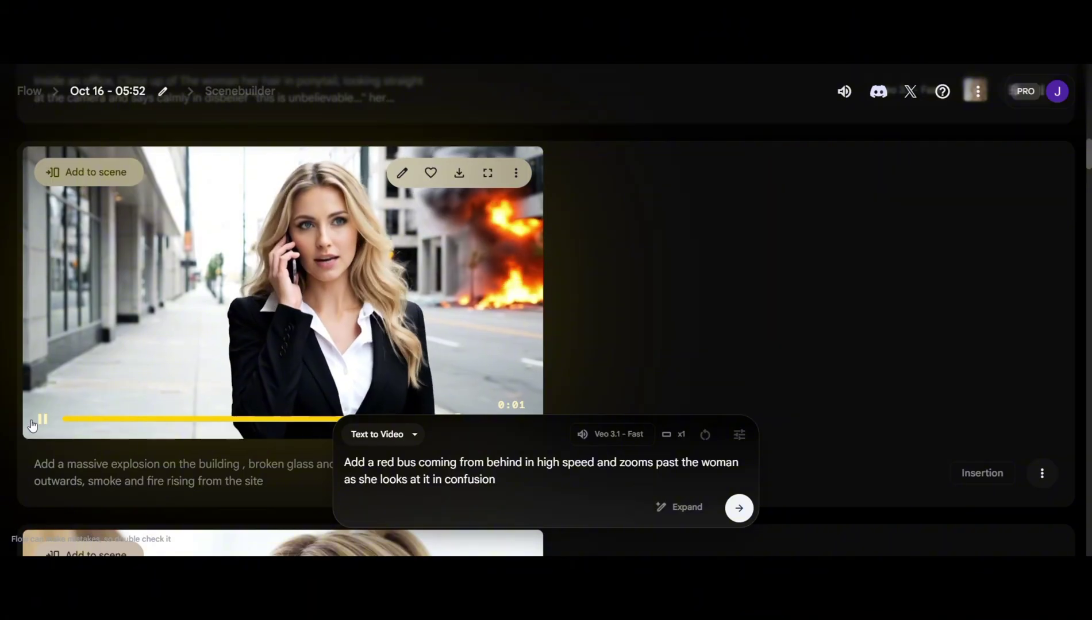
scroll(345, 373, "down", 6)
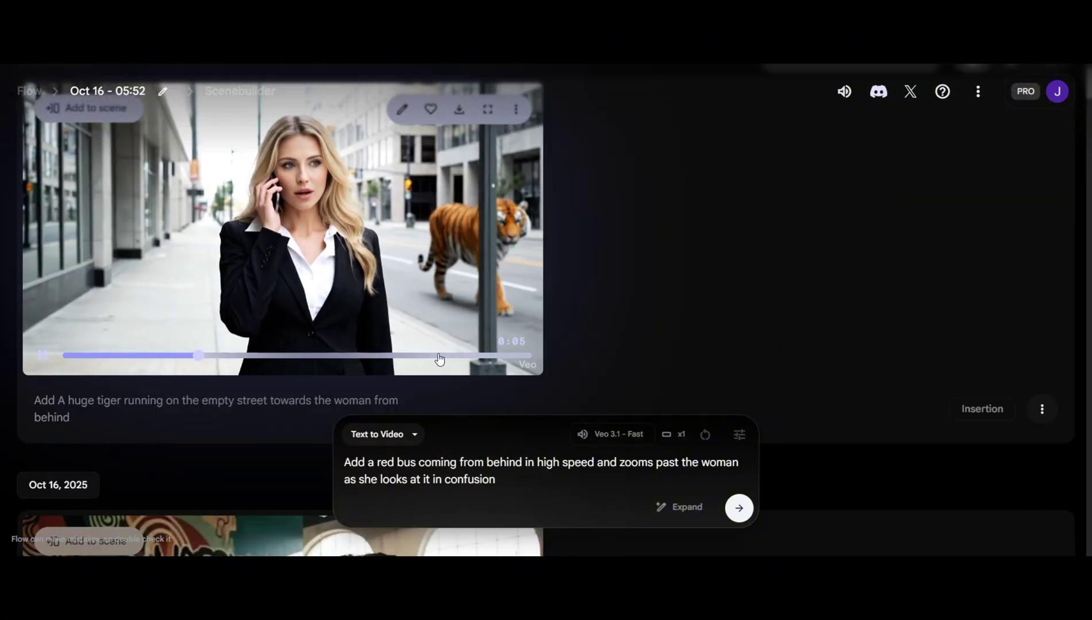